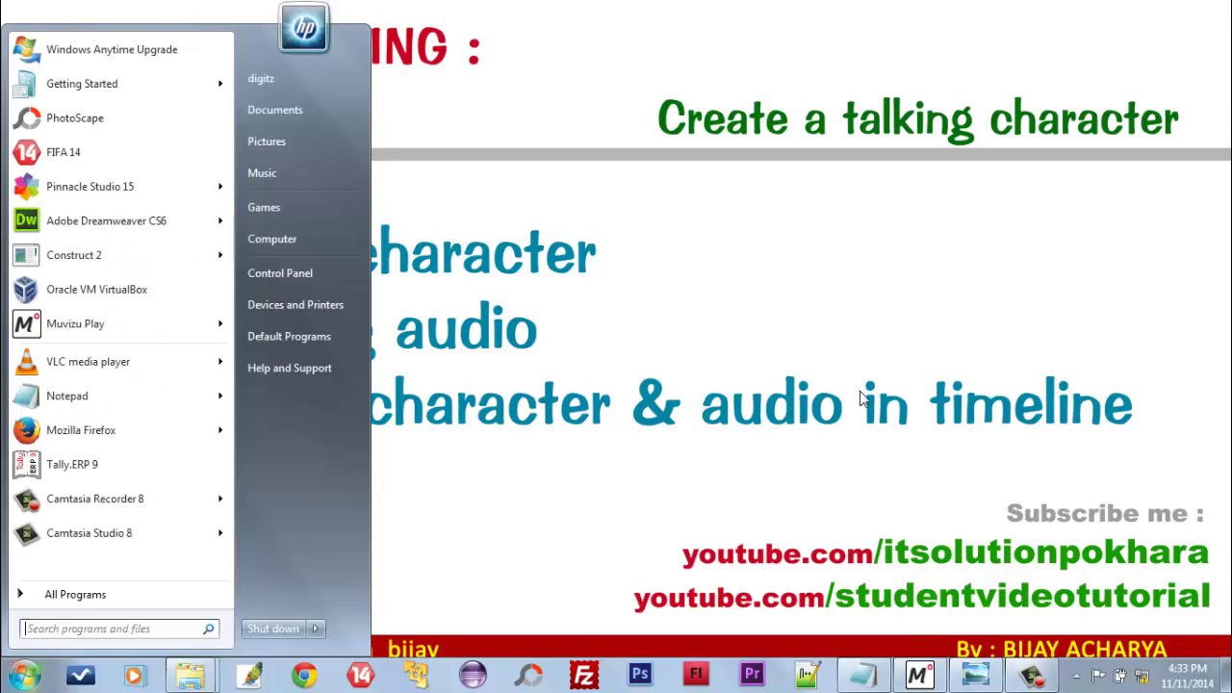
Launch Muvizu Play, cancel File > New to keep the untitled chair scene, and zoom on the character
{"action": "left_click", "coordinate": [918, 674]}
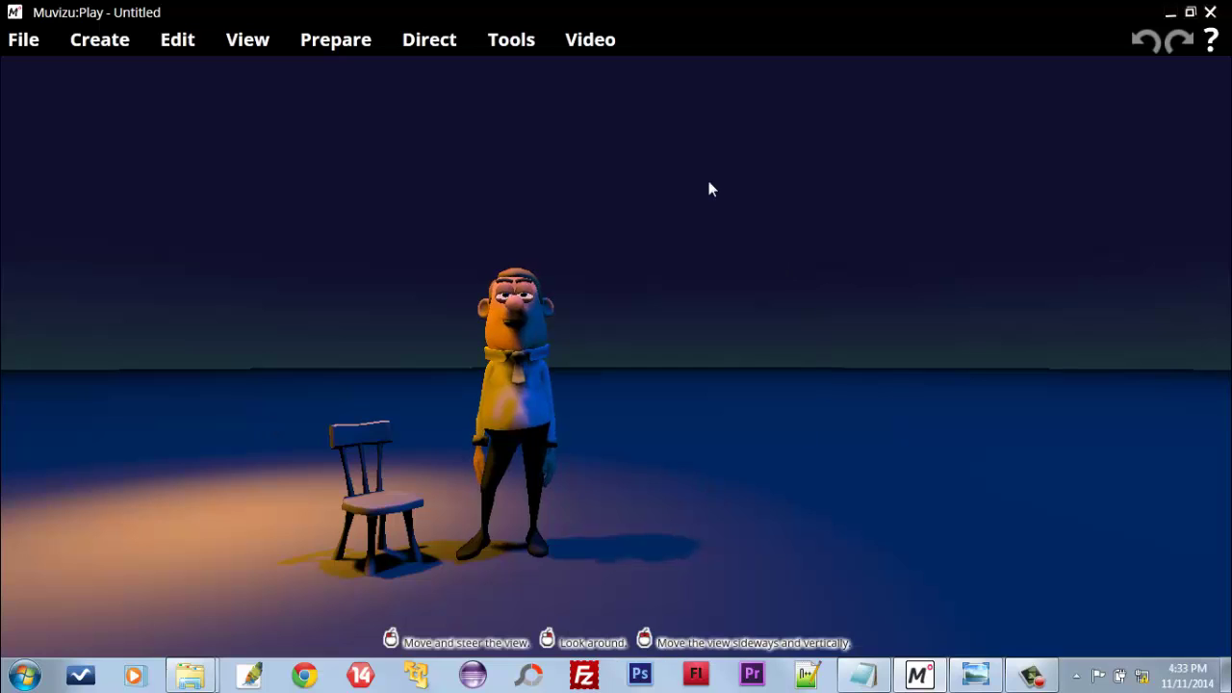
{"action": "left_click", "coordinate": [23, 42]}
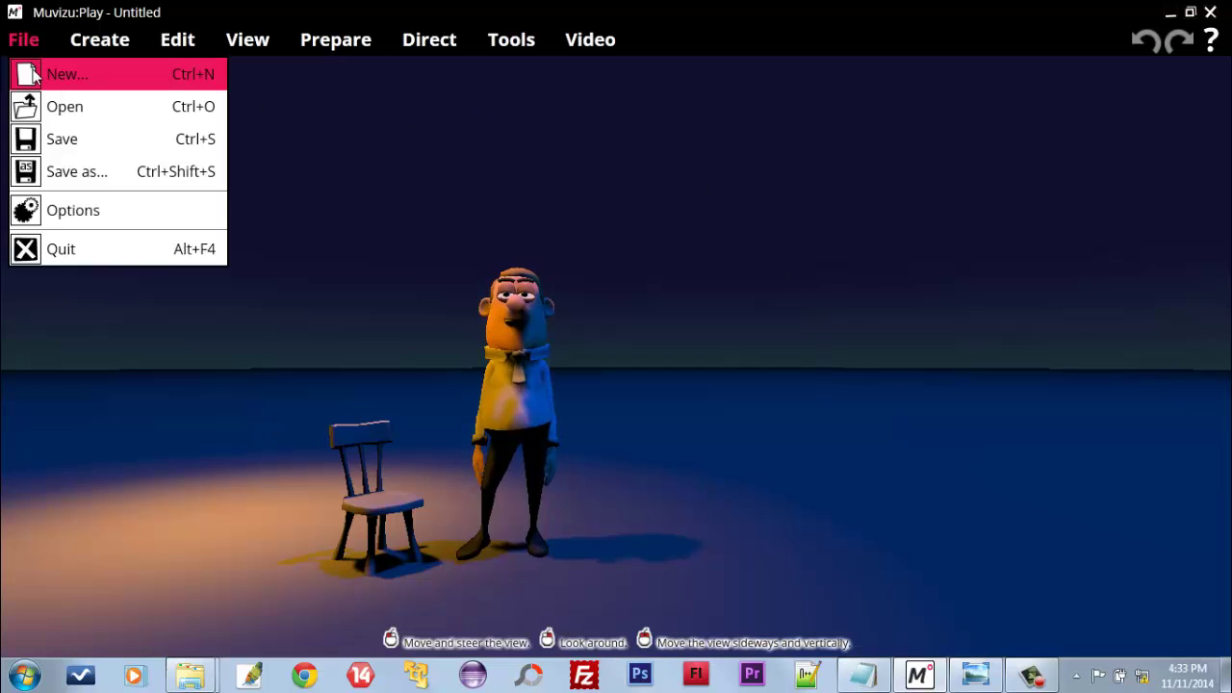
{"action": "left_click", "coordinate": [48, 72]}
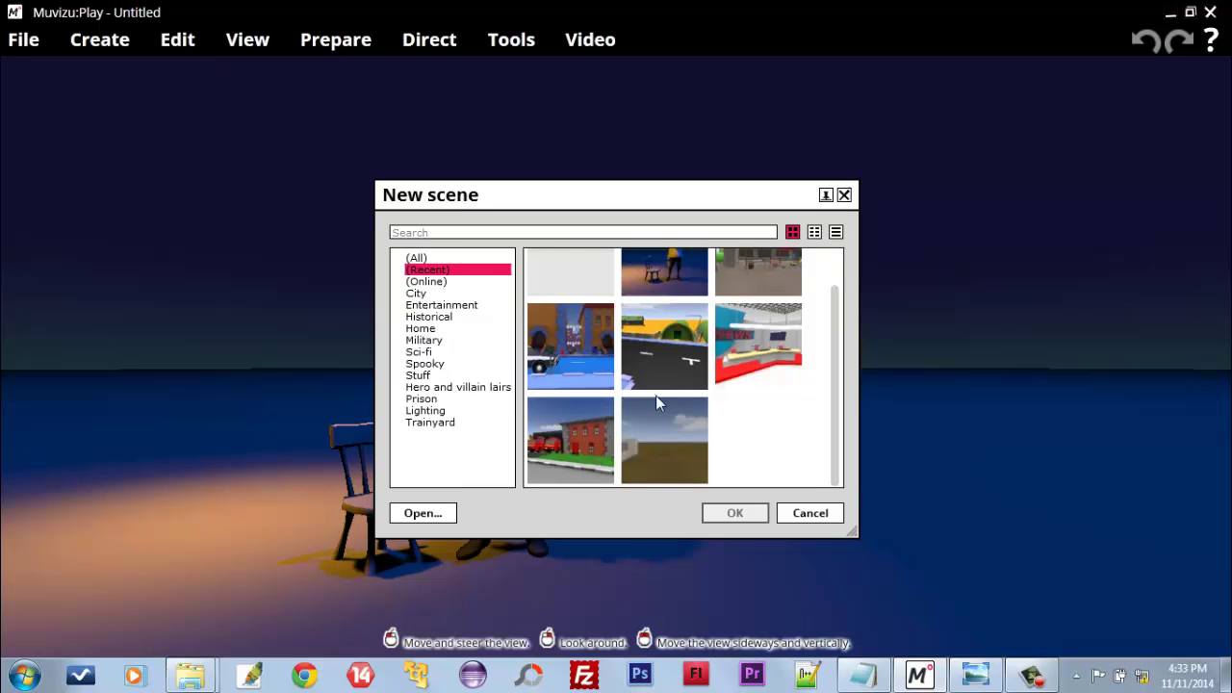
{"action": "left_click", "coordinate": [810, 513]}
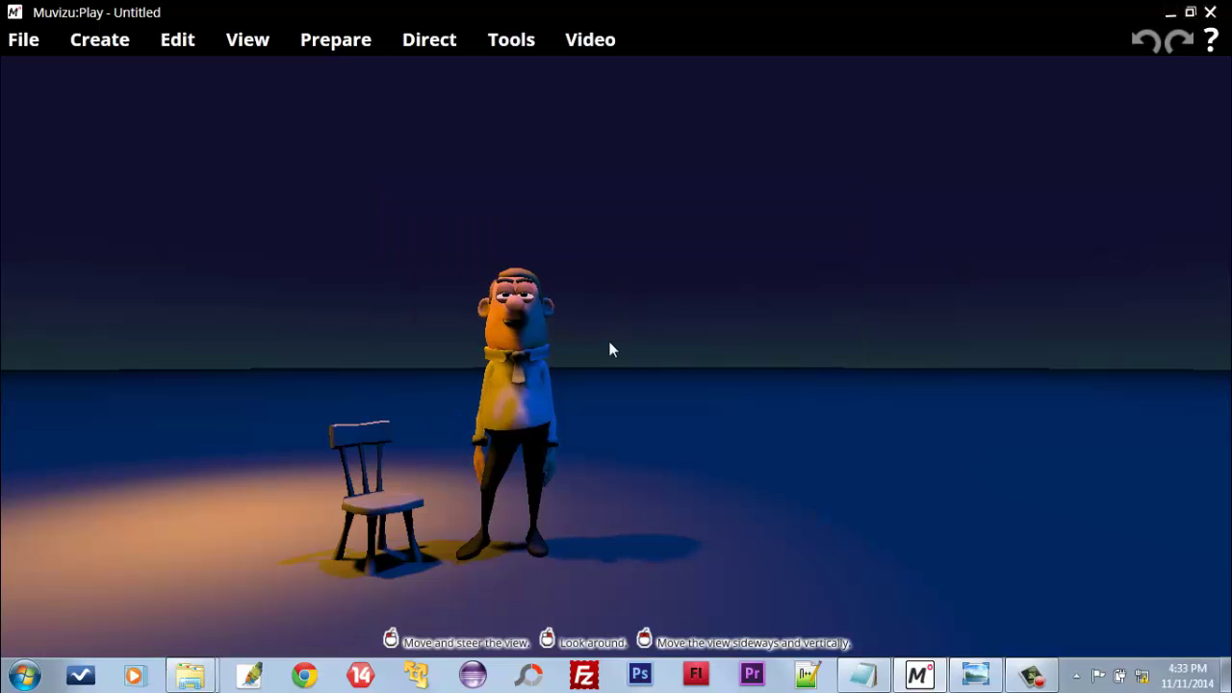
{"action": "left_click_drag", "start_coordinate": [568, 394], "coordinate": [514, 411]}
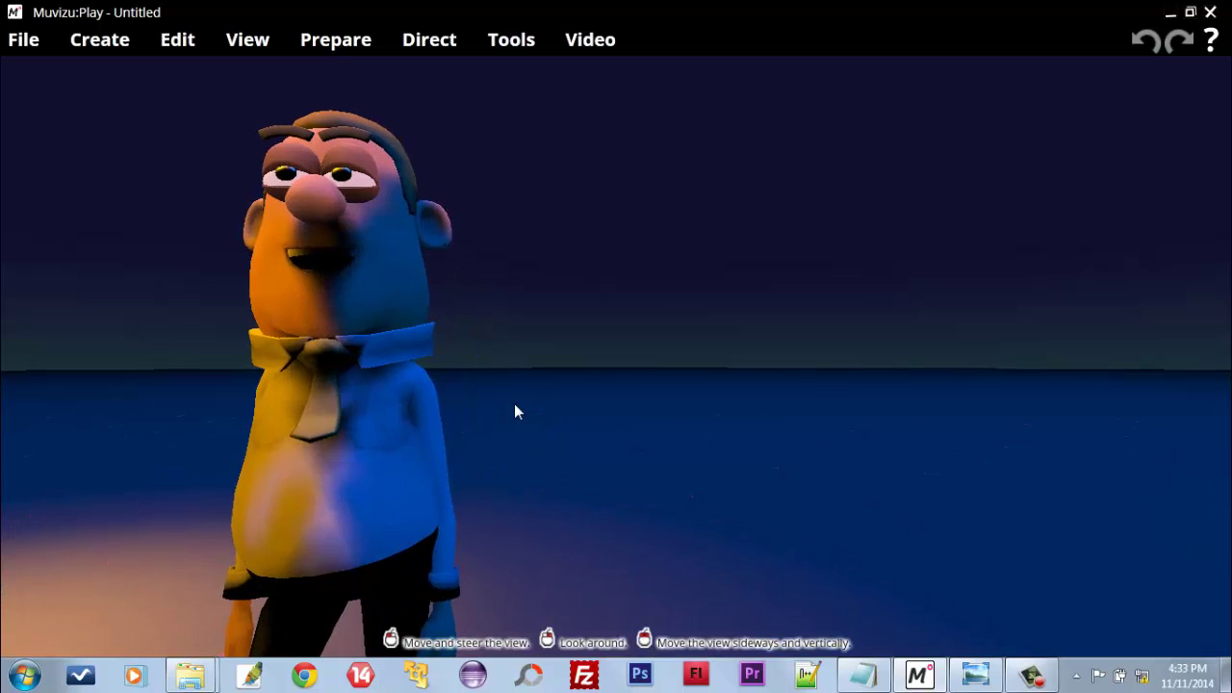
{"action": "scroll", "coordinate": [514, 403], "scroll_direction": "down", "scroll_amount": 5}
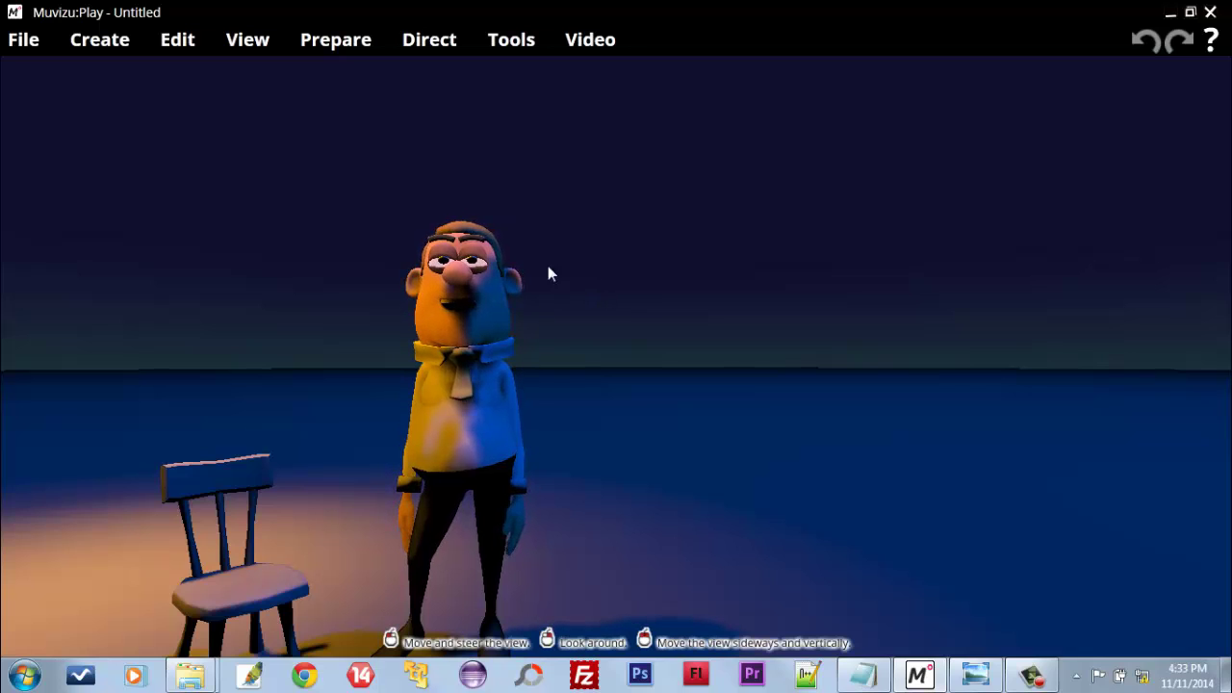
Create Audio track 1 under Prepare > Audio, recreating it once, and open its Edit settings
{"action": "left_click", "coordinate": [344, 44]}
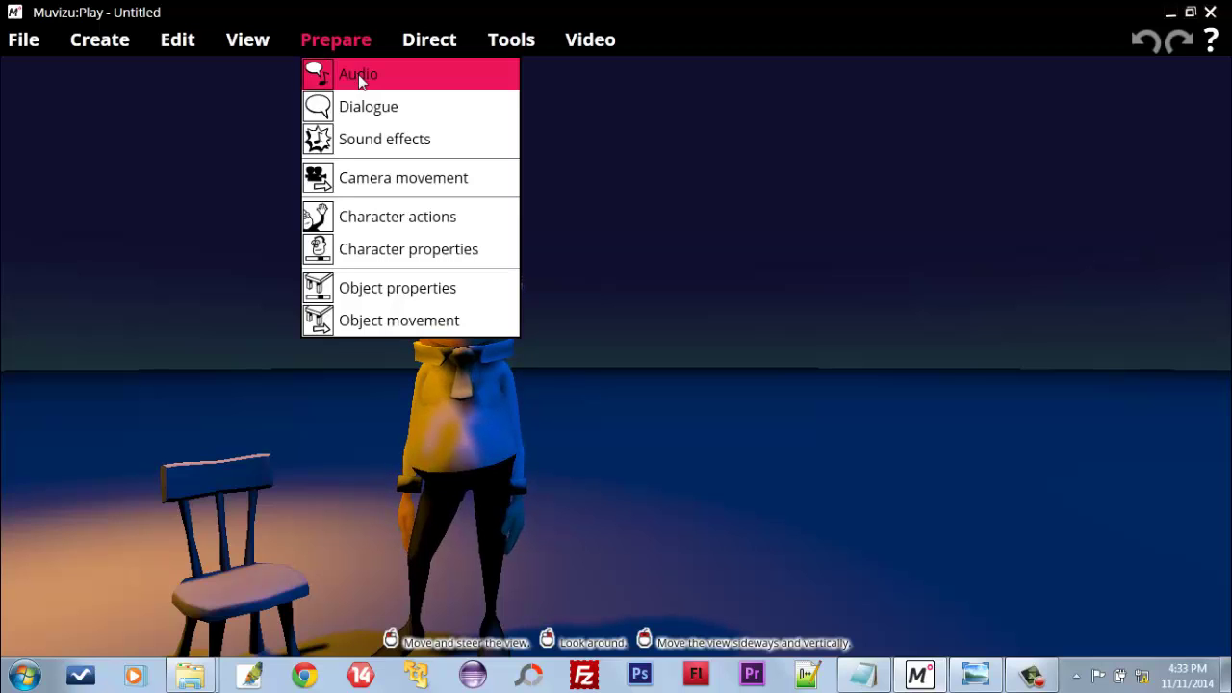
{"action": "left_click", "coordinate": [361, 83]}
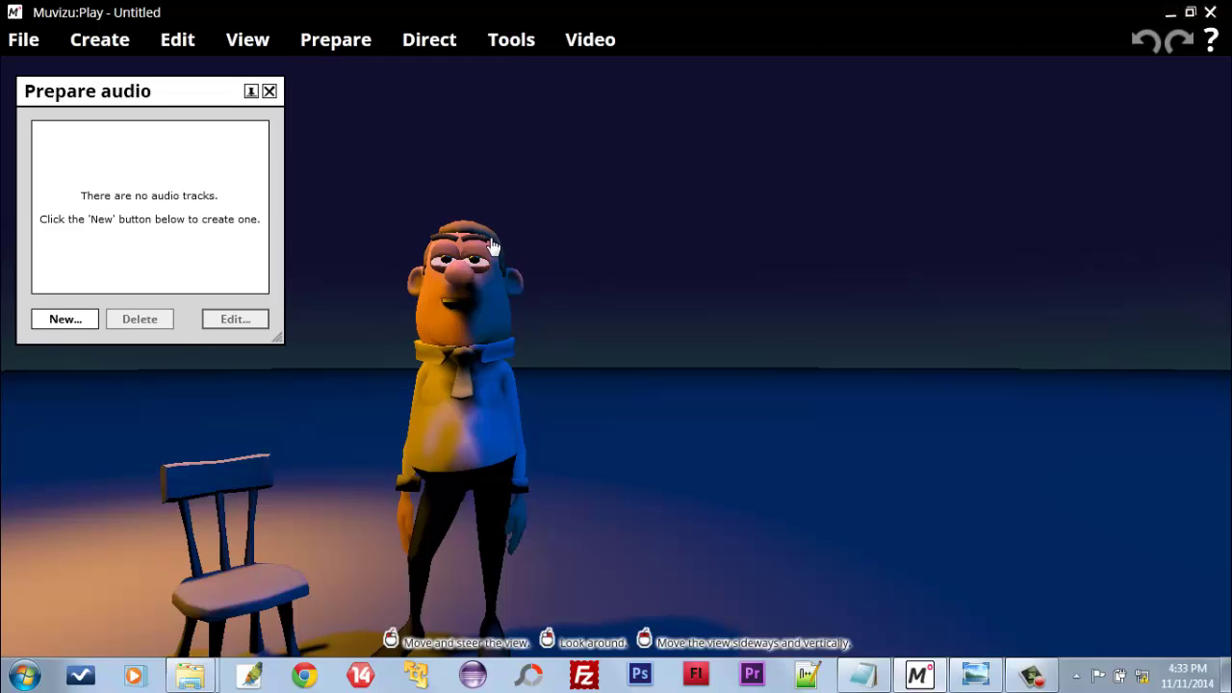
{"action": "left_click", "coordinate": [65, 320]}
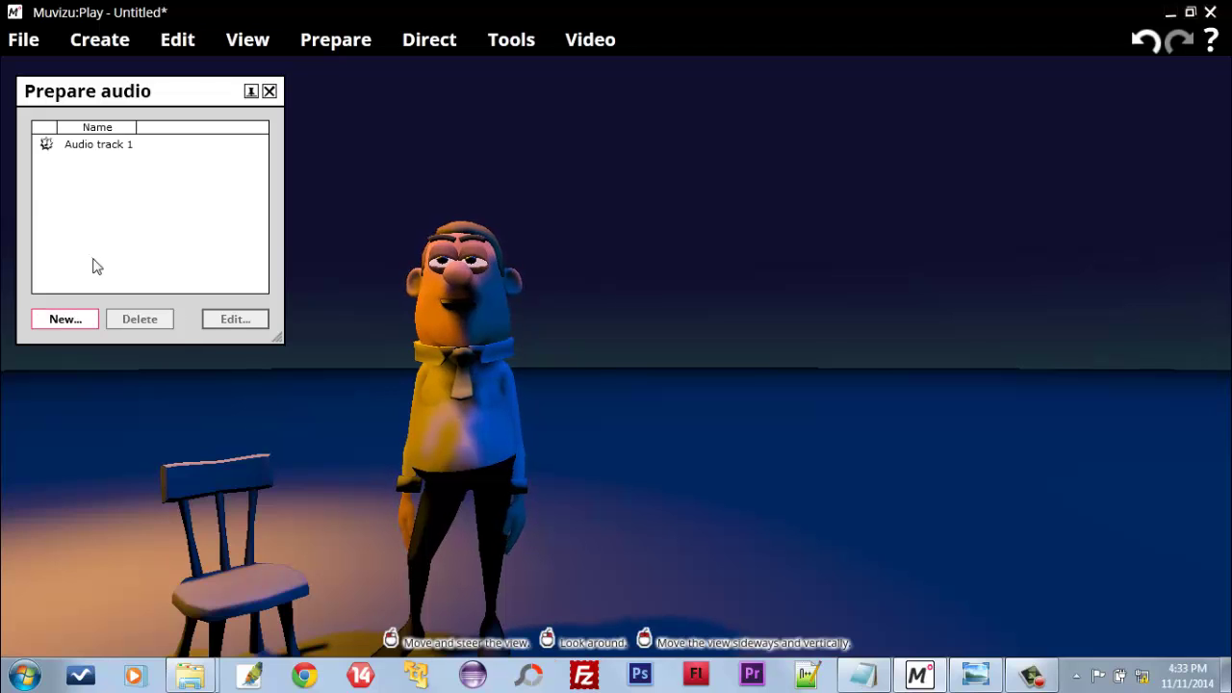
{"action": "left_click", "coordinate": [93, 145]}
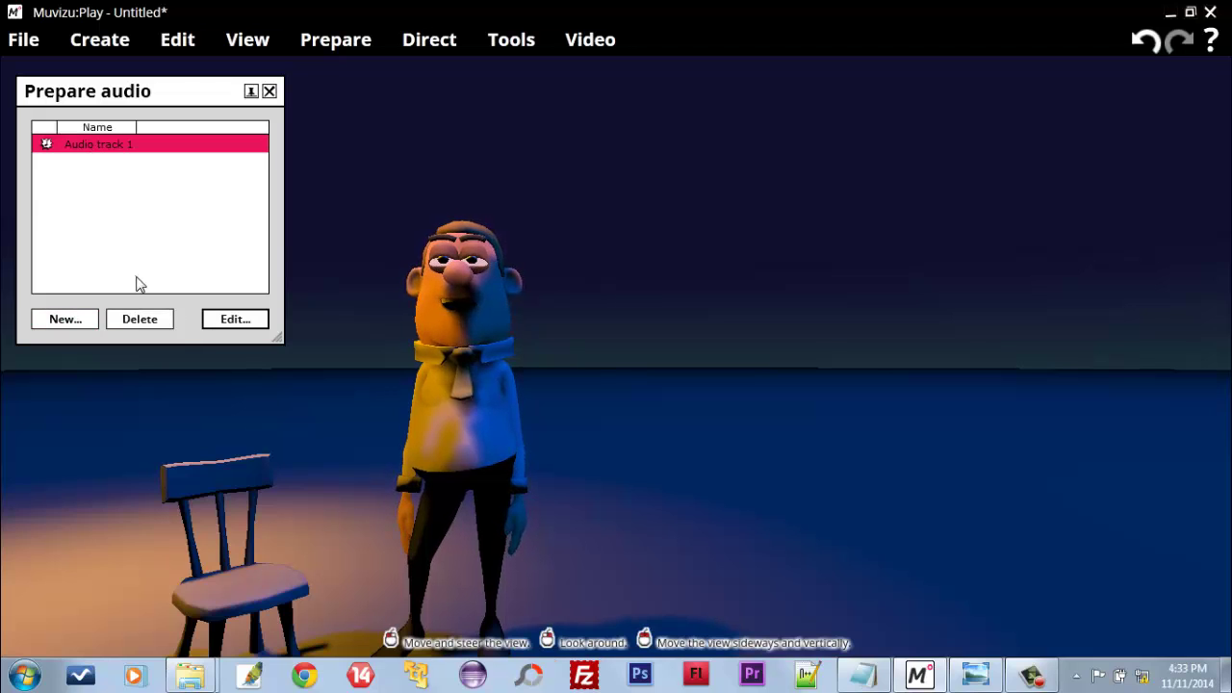
{"action": "left_click", "coordinate": [140, 319]}
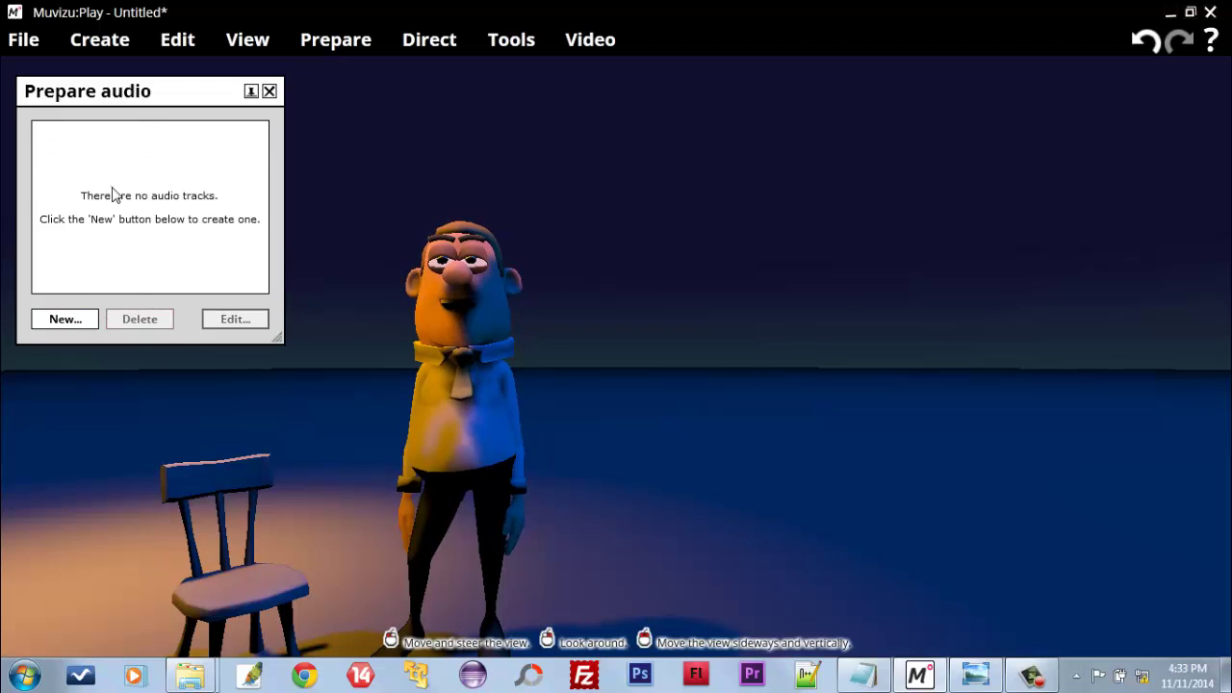
{"action": "left_click", "coordinate": [67, 320]}
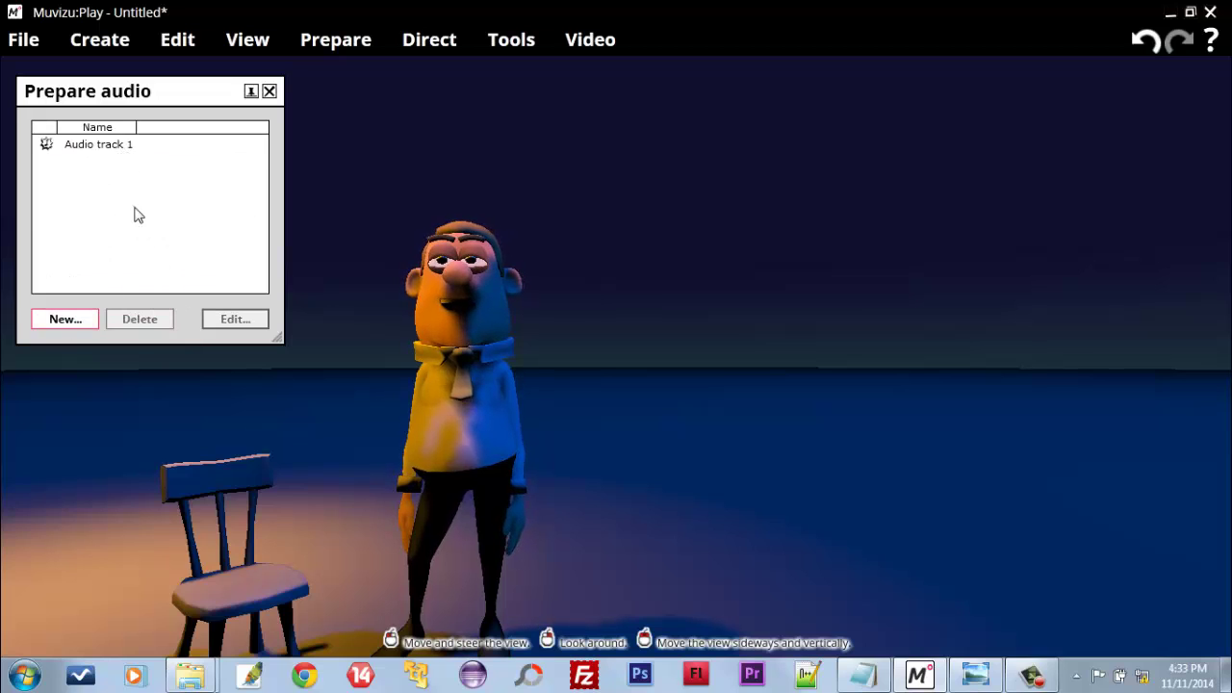
{"action": "left_click", "coordinate": [120, 146]}
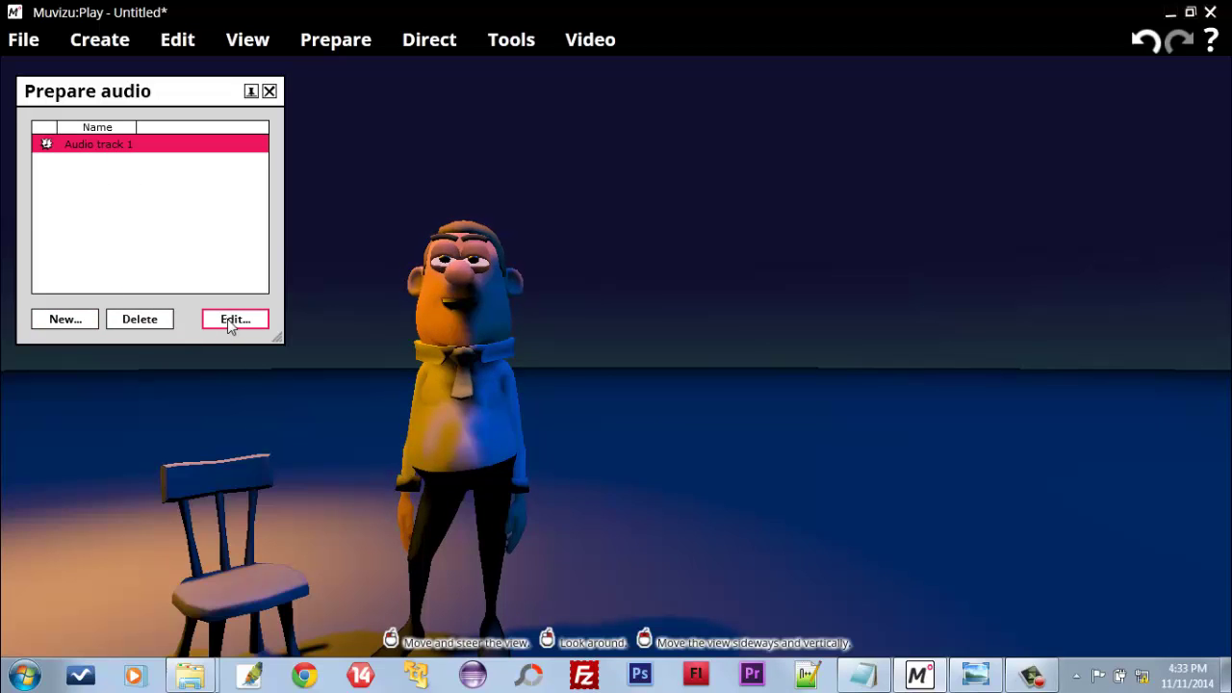
{"action": "left_click", "coordinate": [231, 326]}
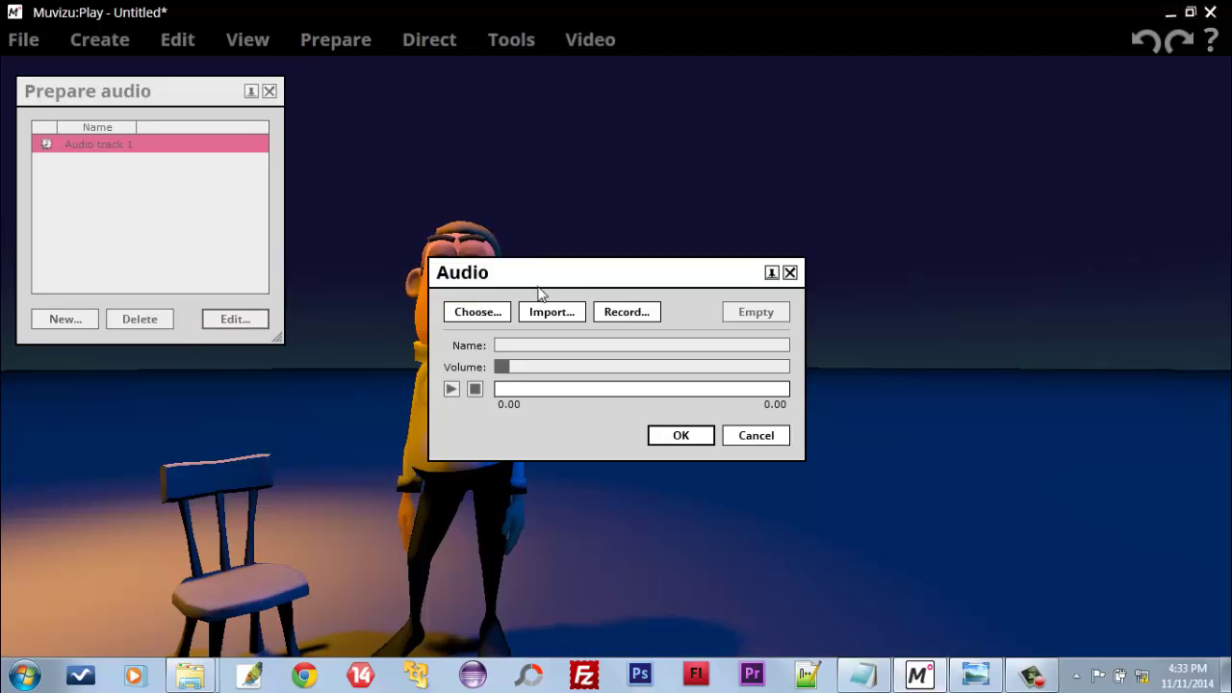
Move the Audio dialog aside and record about 13 seconds of microphone speech
{"action": "mouse_move", "coordinate": [550, 284]}
{"action": "left_mouse_down"}
{"action": "mouse_move", "coordinate": [754, 87]}
{"action": "mouse_move", "coordinate": [807, 102]}
{"action": "left_mouse_up"}
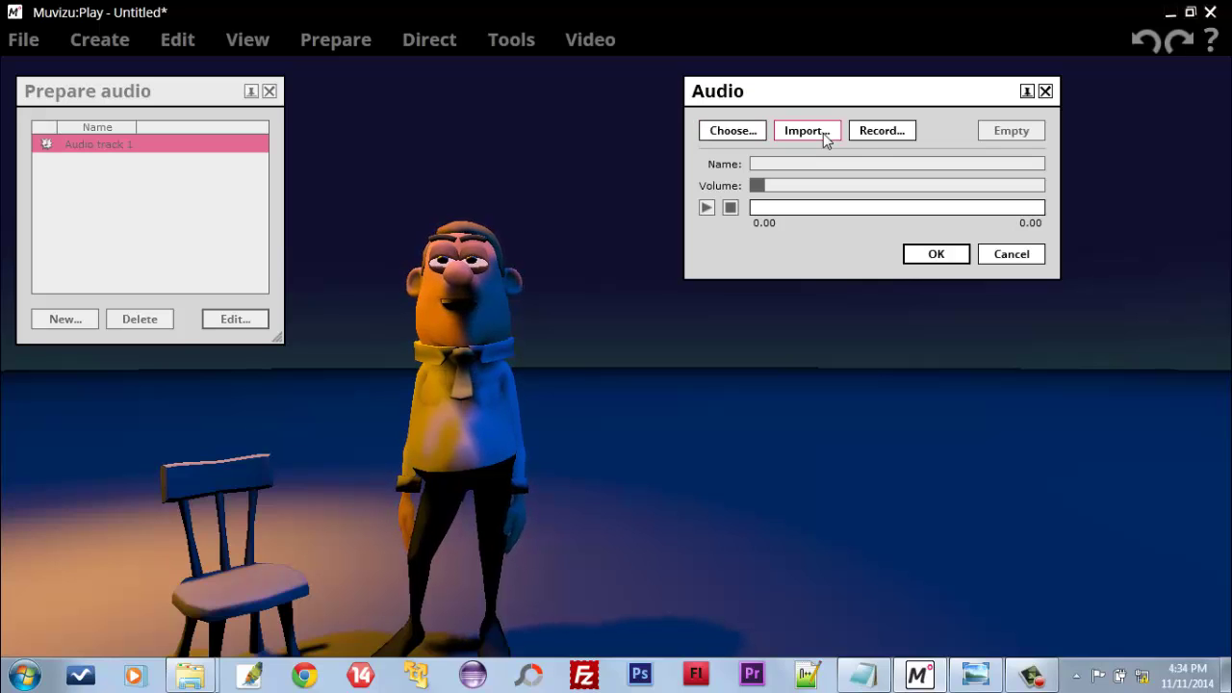
{"action": "left_click", "coordinate": [893, 135]}
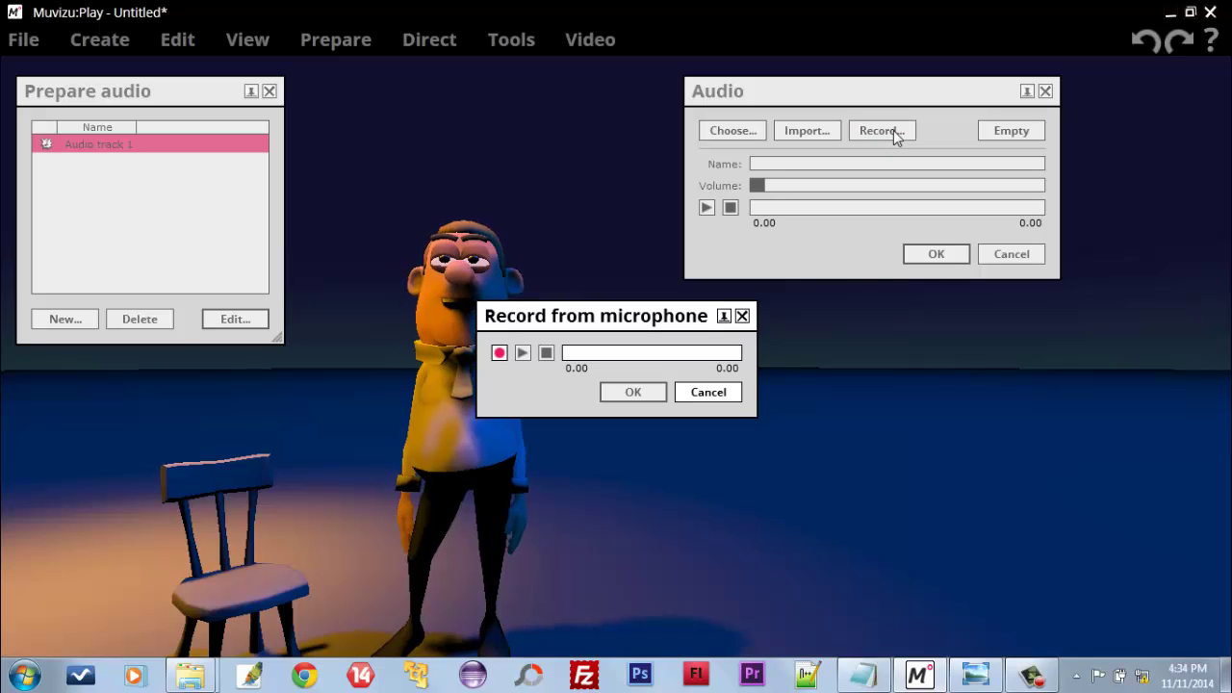
{"action": "left_click", "coordinate": [498, 353]}
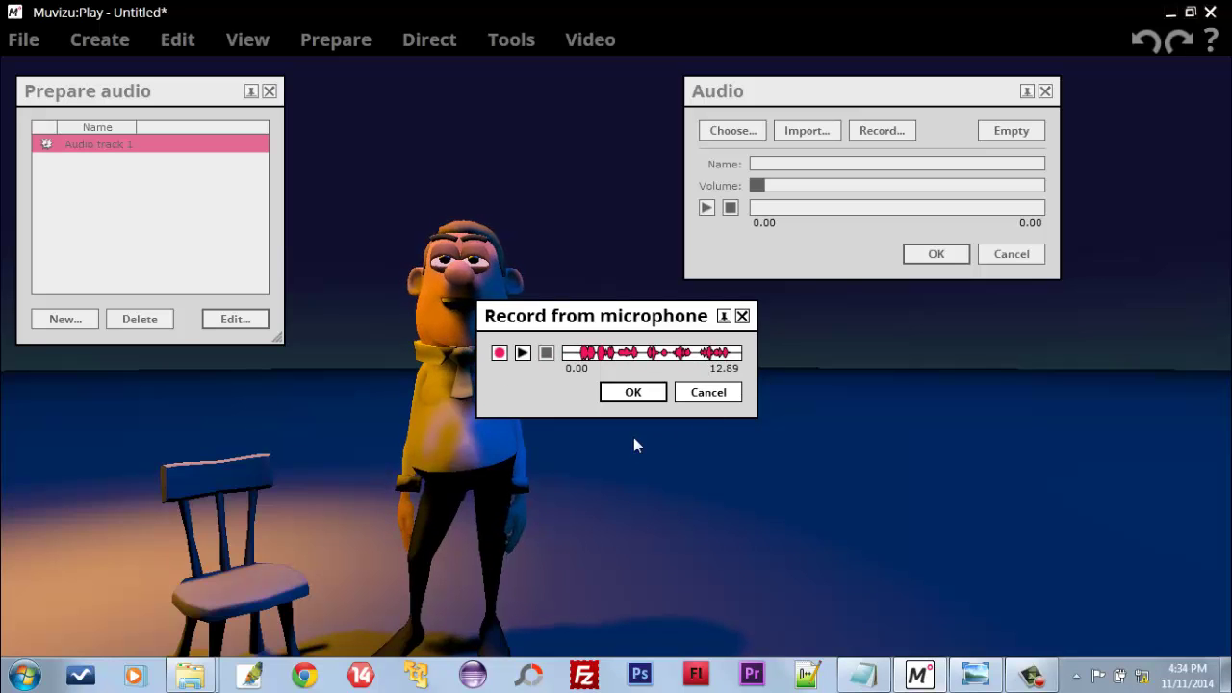
Accept the 12.84-second recording, entering 'demo talking character' as its name, and confirm the clip
{"action": "left_click", "coordinate": [624, 394]}
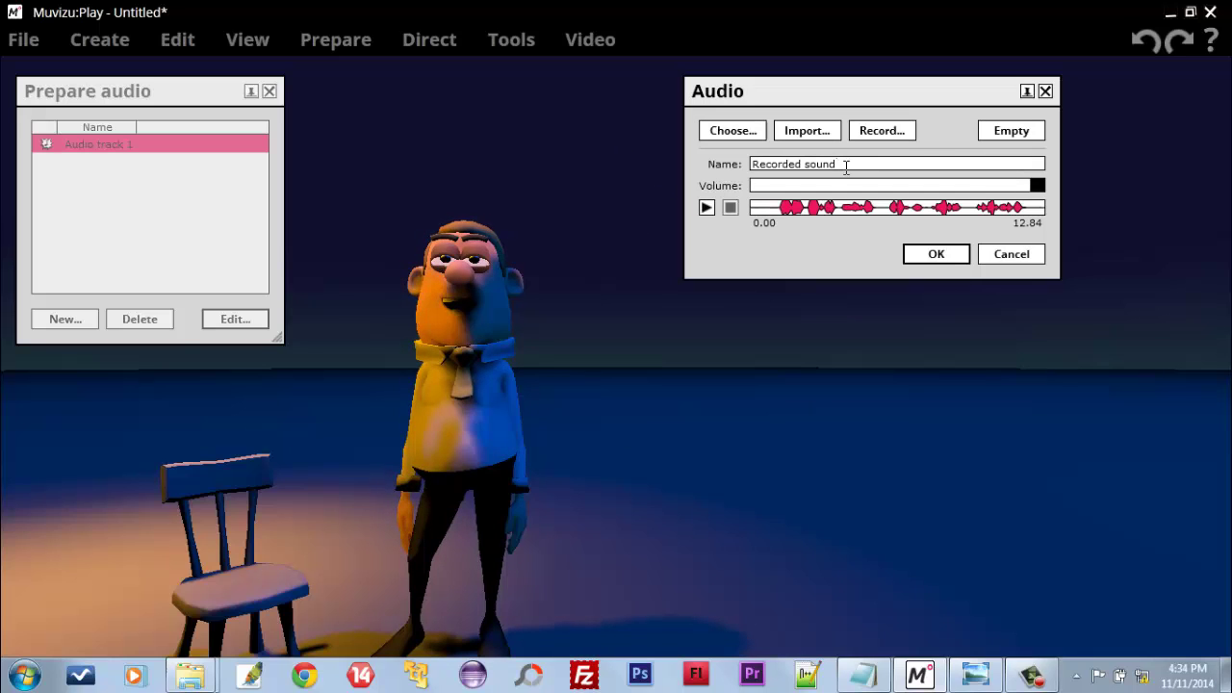
{"action": "left_click_drag", "start_coordinate": [848, 163], "coordinate": [740, 164]}
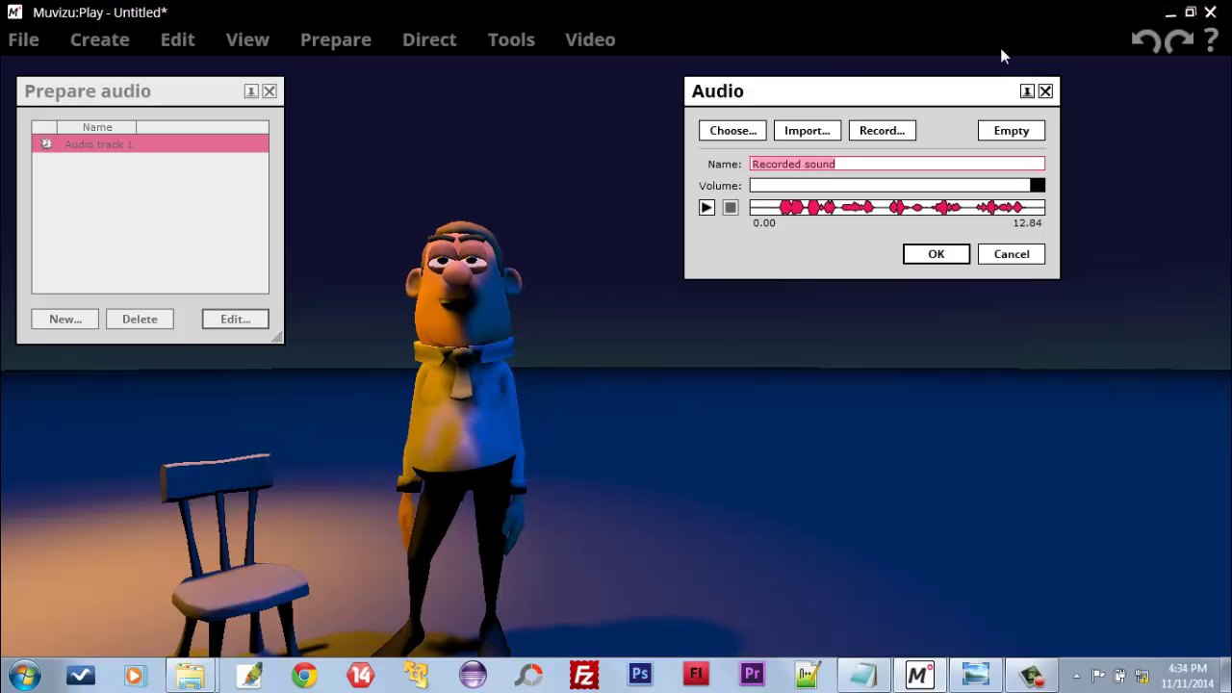
{"action": "type", "text": "demo "}
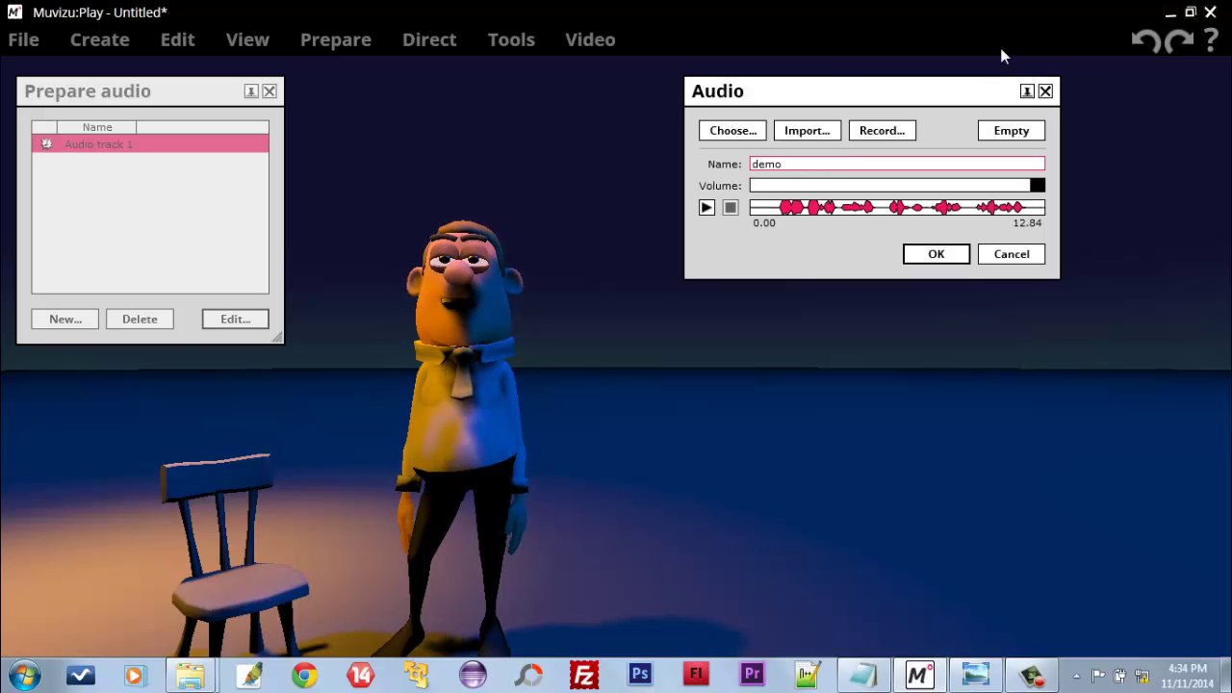
{"action": "type", "text": "talki"}
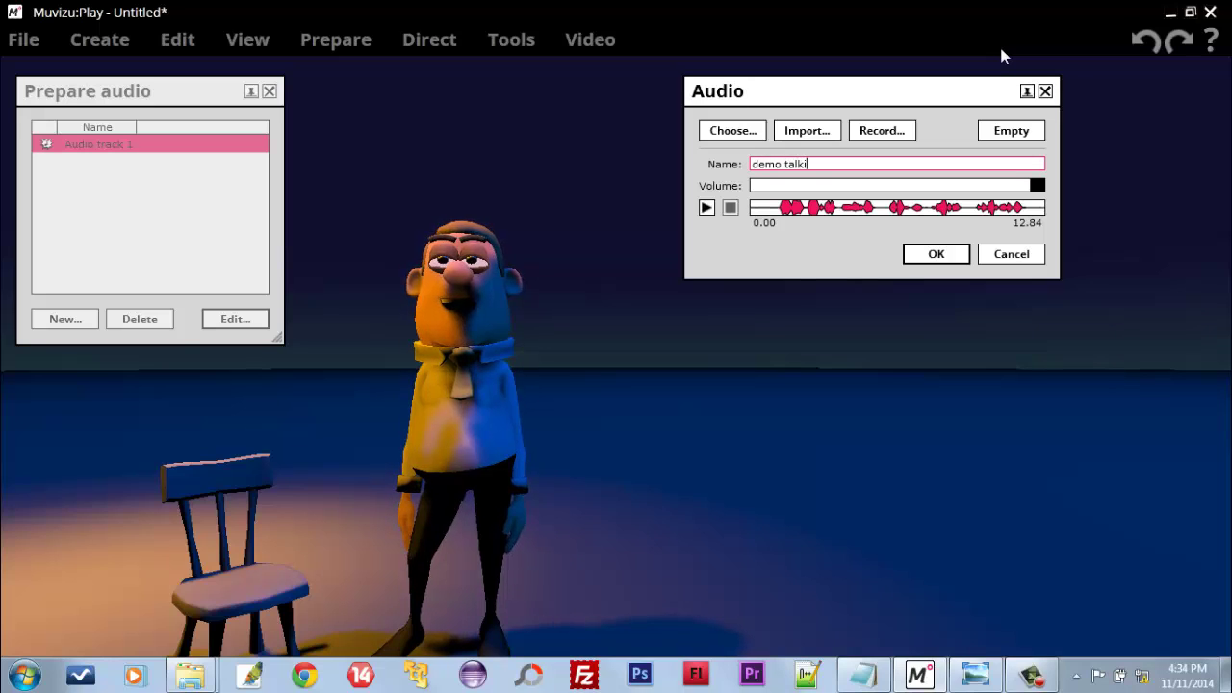
{"action": "type", "text": "ng charac"}
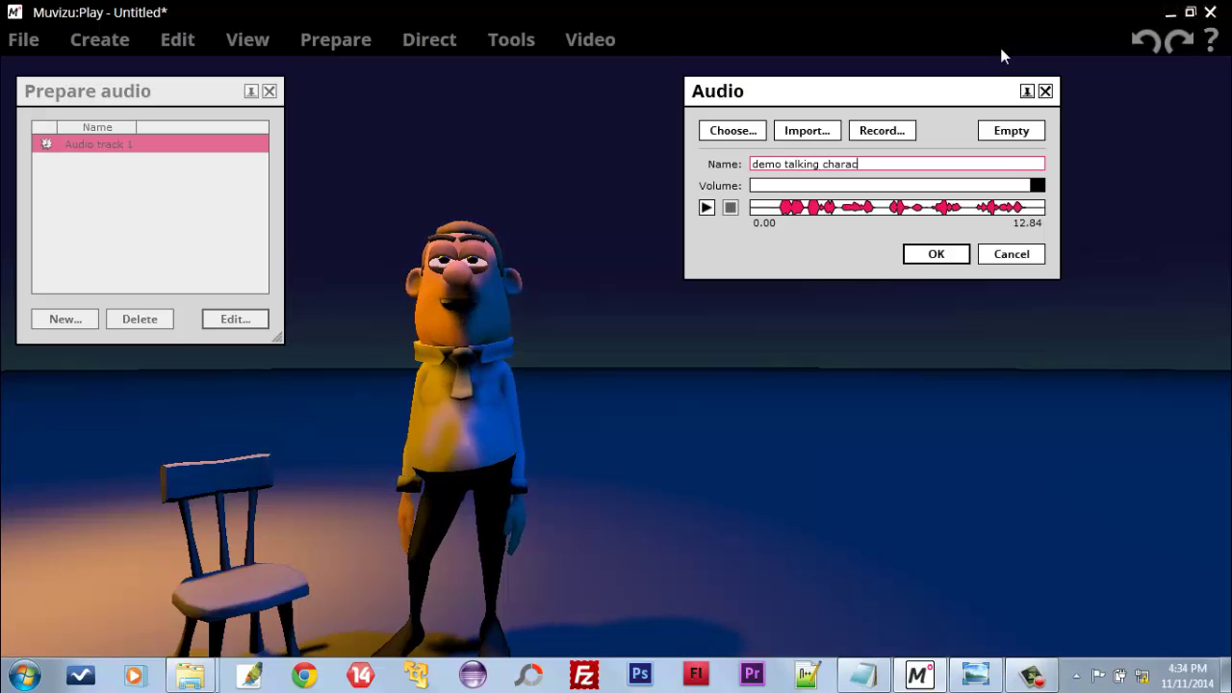
{"action": "type", "text": "ter"}
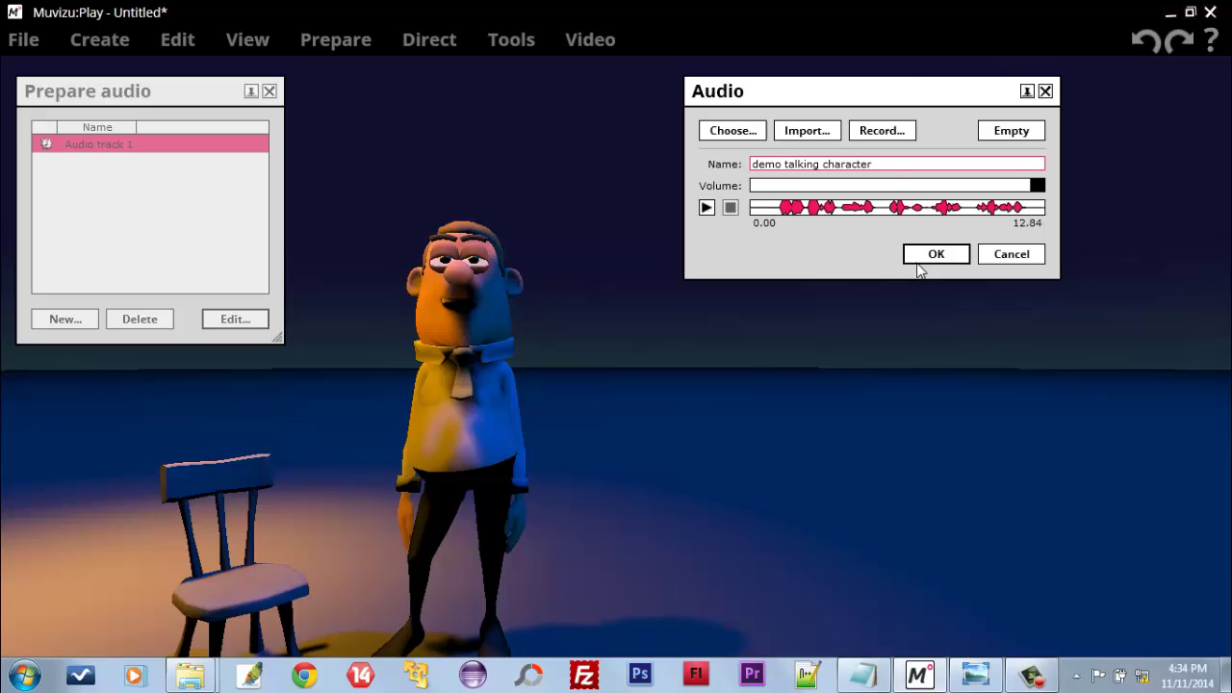
{"action": "left_click", "coordinate": [923, 258]}
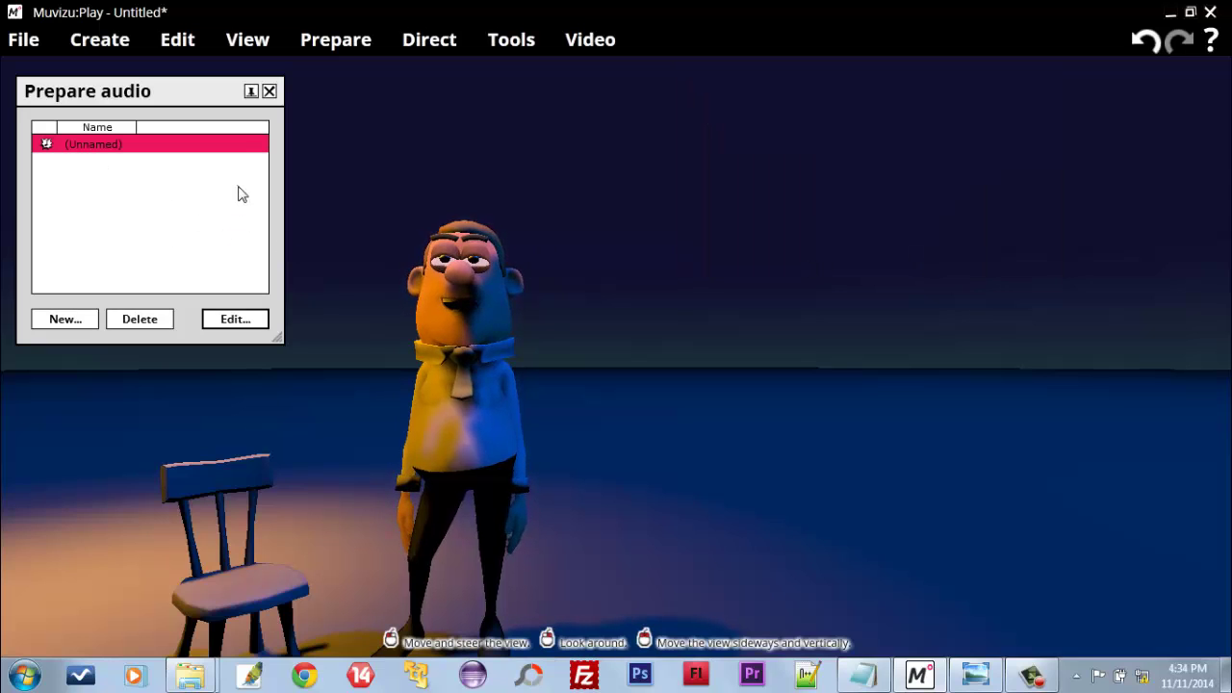
Close the audio panel, open Direct > Dialogue with Charles as the talker, and switch to Prepare
{"action": "left_click", "coordinate": [269, 93]}
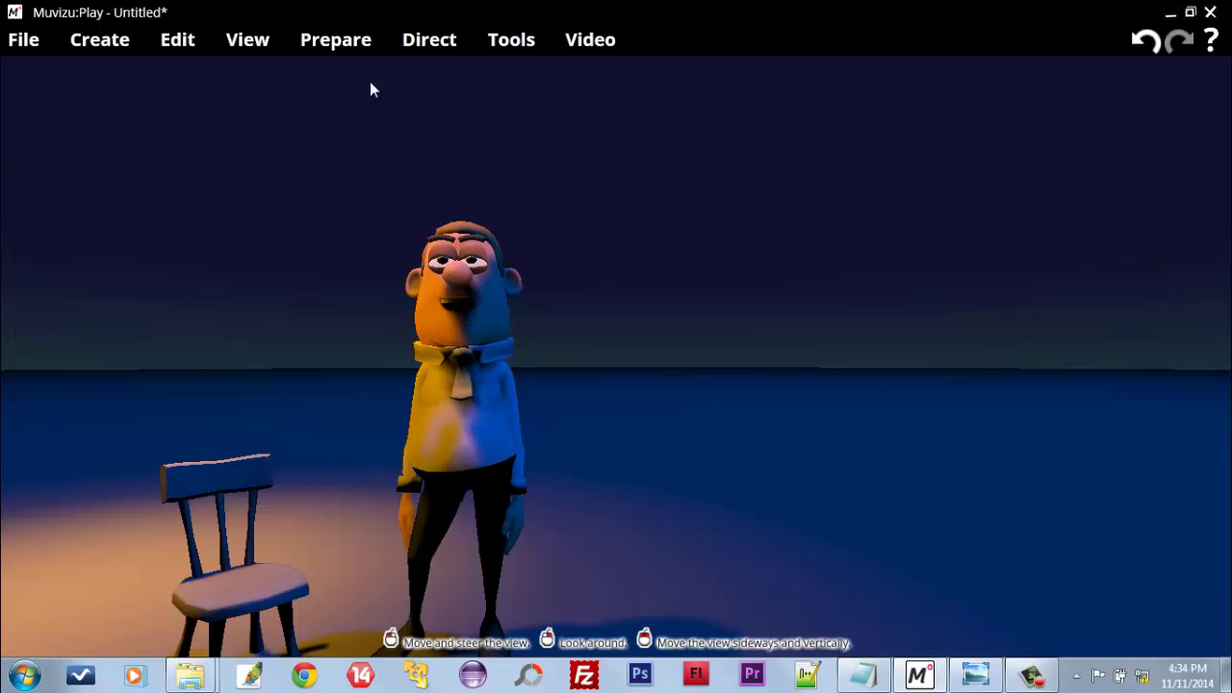
{"action": "left_click", "coordinate": [420, 45]}
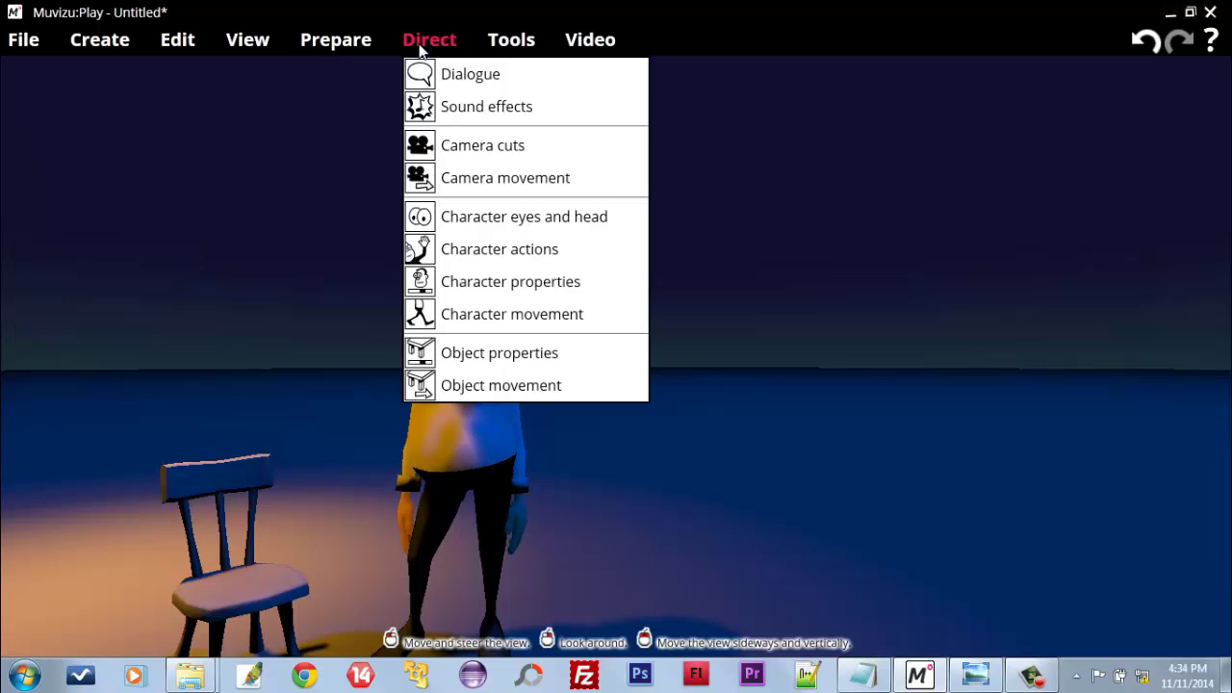
{"action": "left_click", "coordinate": [459, 71]}
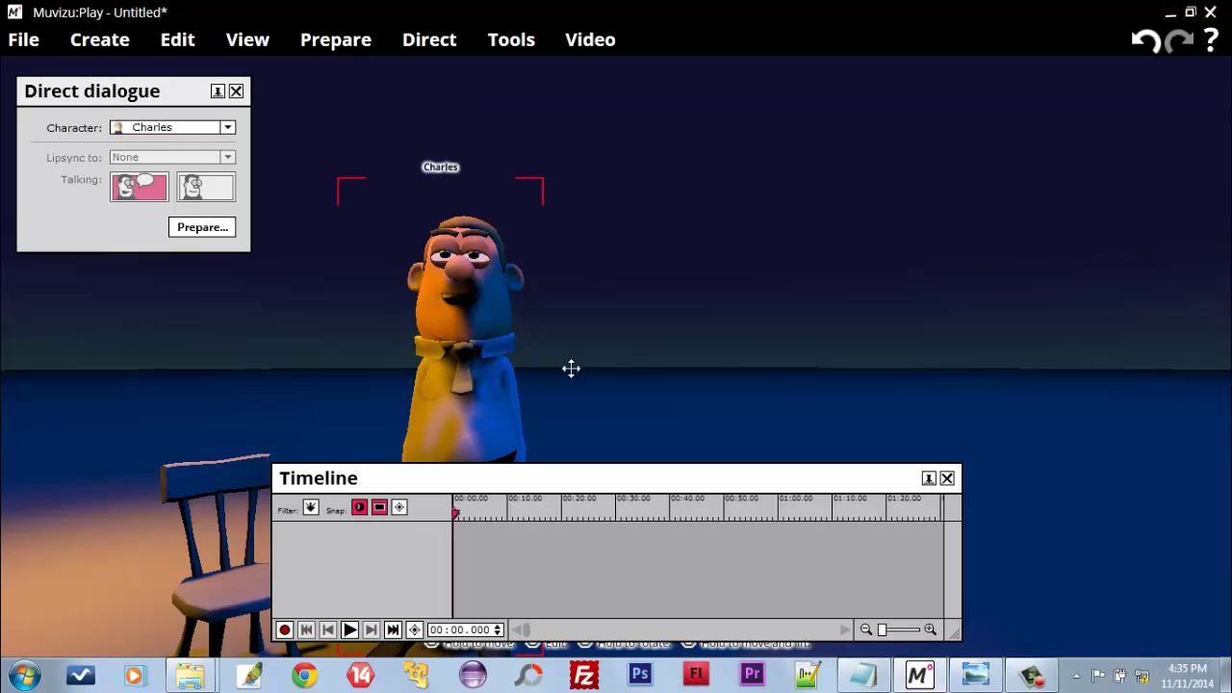
{"action": "left_click", "coordinate": [231, 129]}
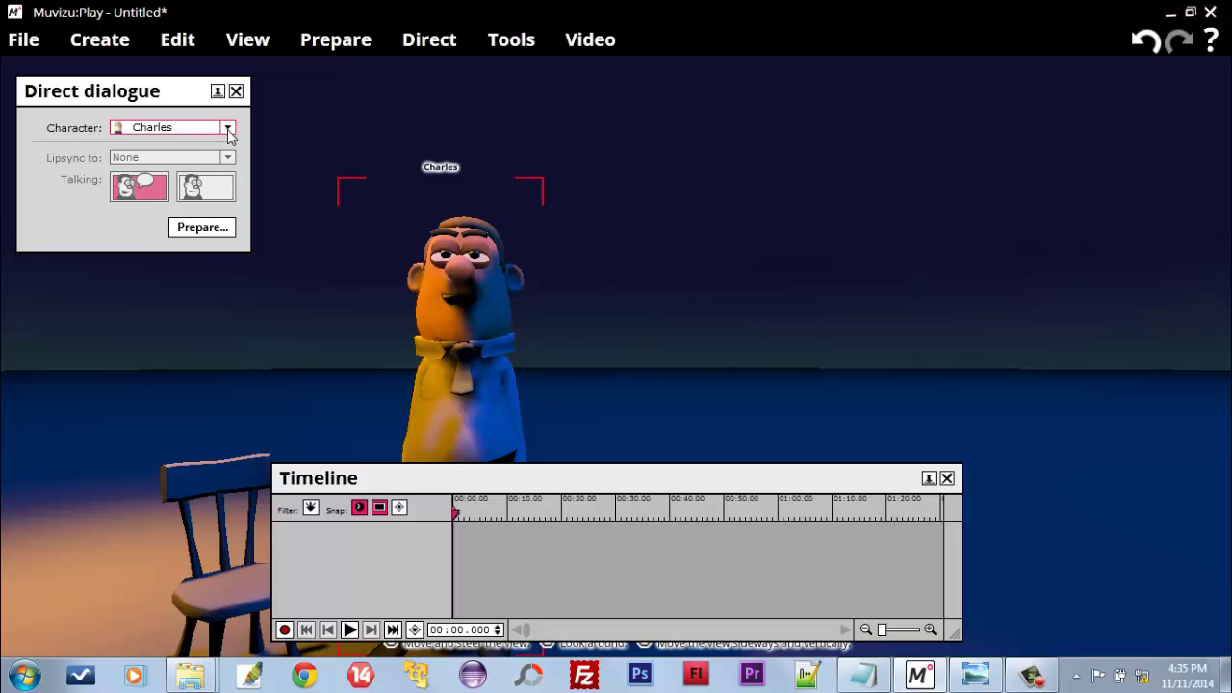
{"action": "left_click", "coordinate": [229, 131]}
{"action": "left_click", "coordinate": [191, 234]}
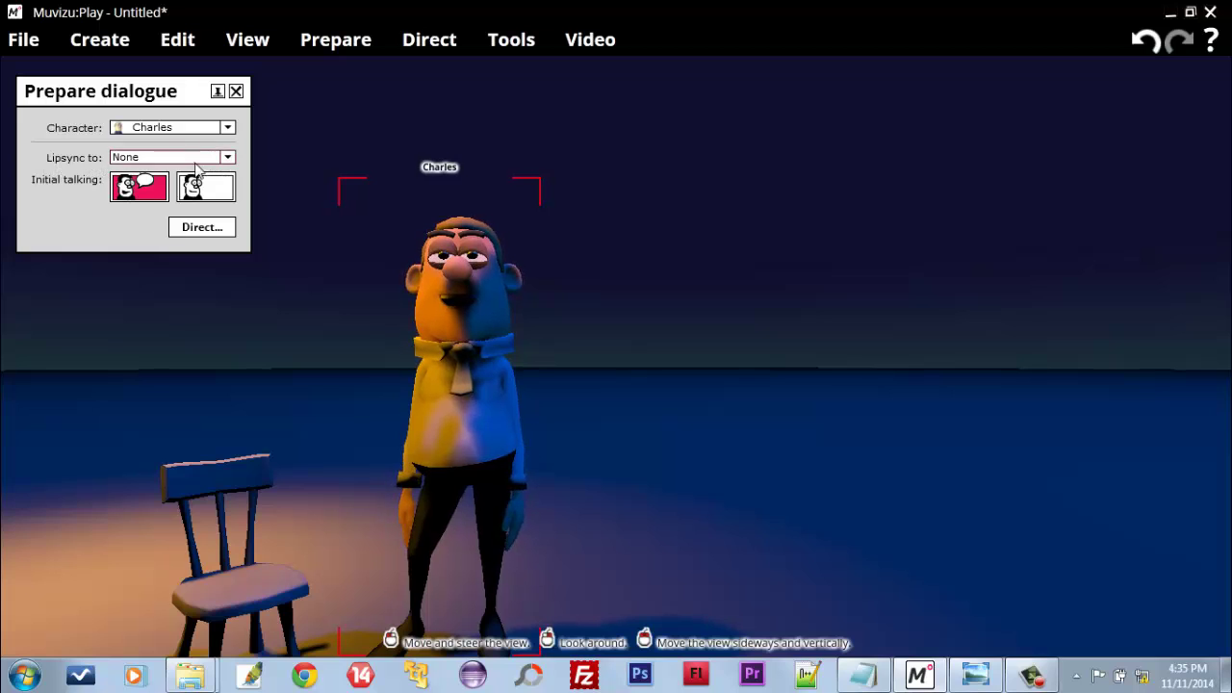
Set Charles's lipsync audio to (Unnamed) and return to Direct with the Timeline
{"action": "left_click", "coordinate": [230, 158]}
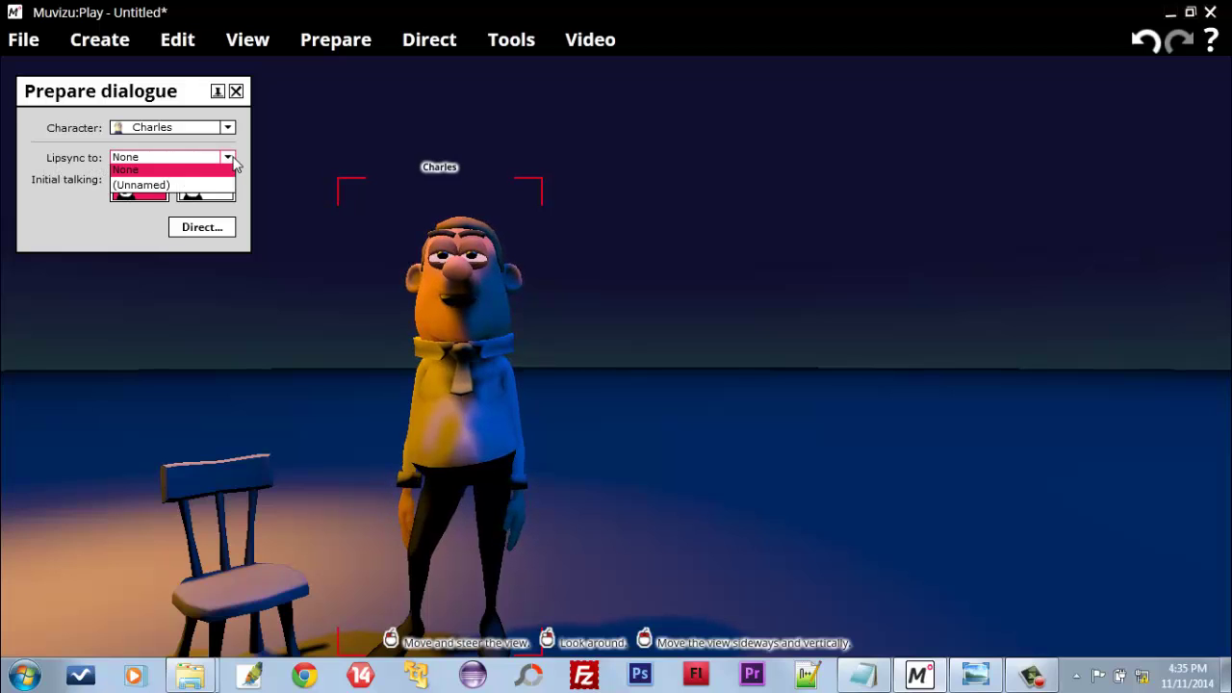
{"action": "left_click", "coordinate": [144, 188]}
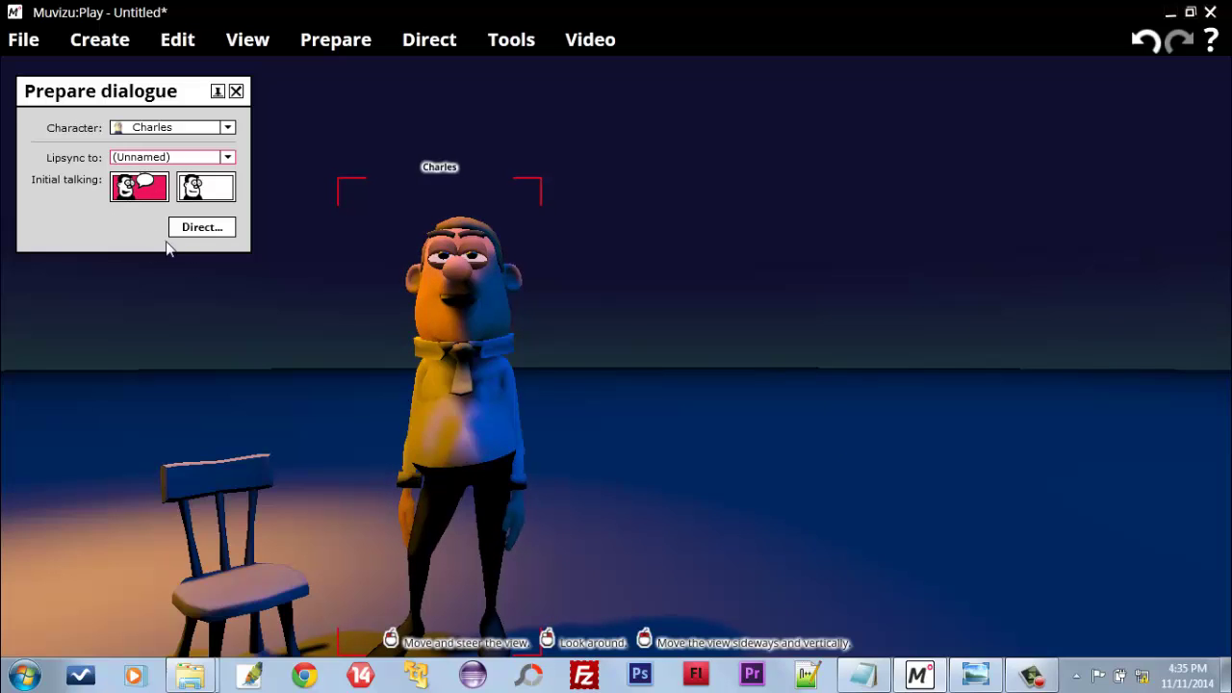
{"action": "left_click", "coordinate": [193, 232]}
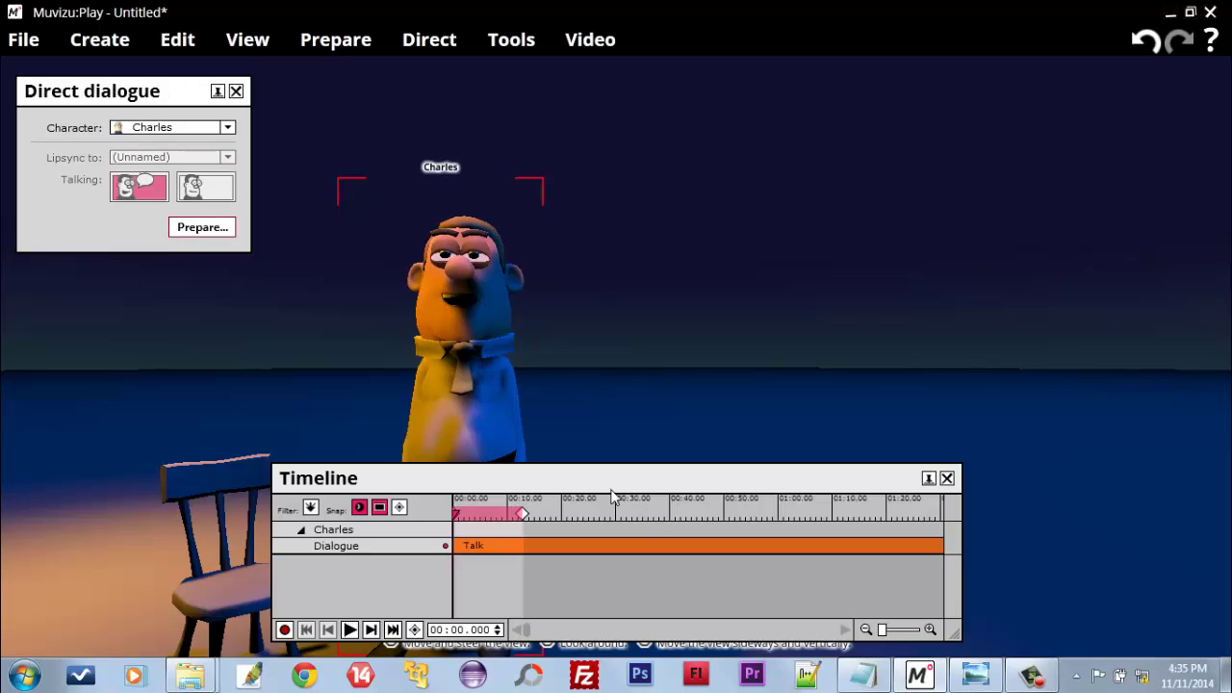
Record a roughly 13-second Talk take for Charles on the timeline, then rewind to 00:00
{"action": "left_click_drag", "start_coordinate": [616, 487], "coordinate": [853, 451]}
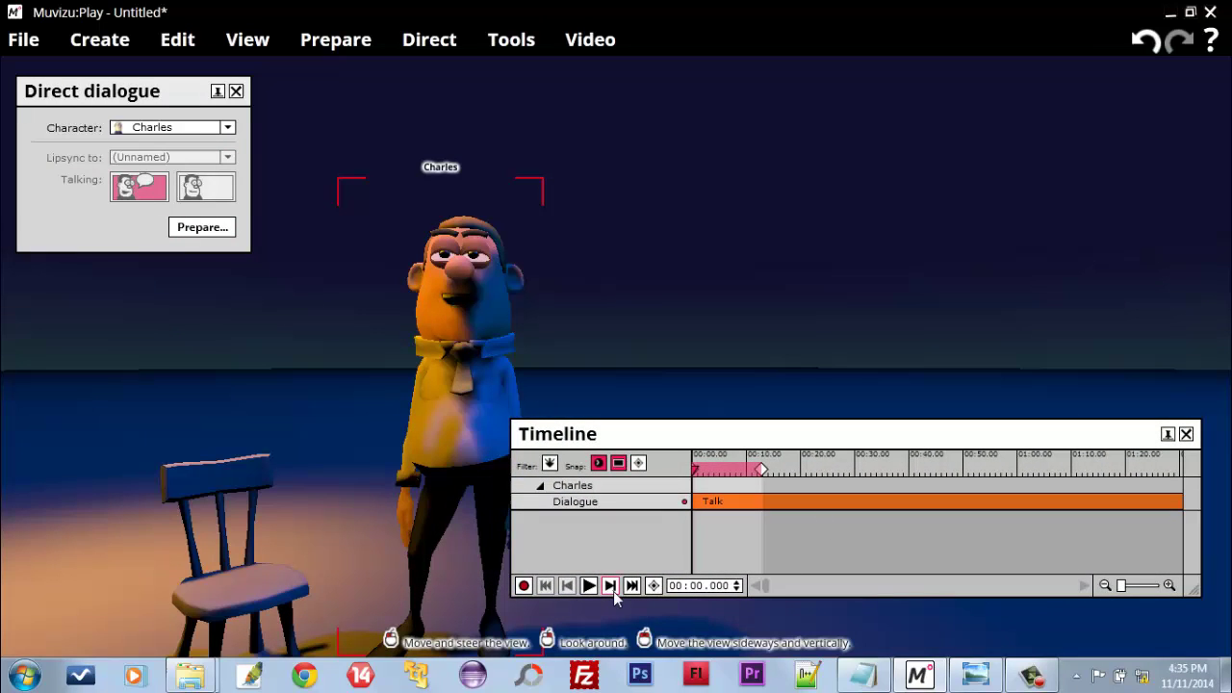
{"action": "left_click", "coordinate": [523, 585]}
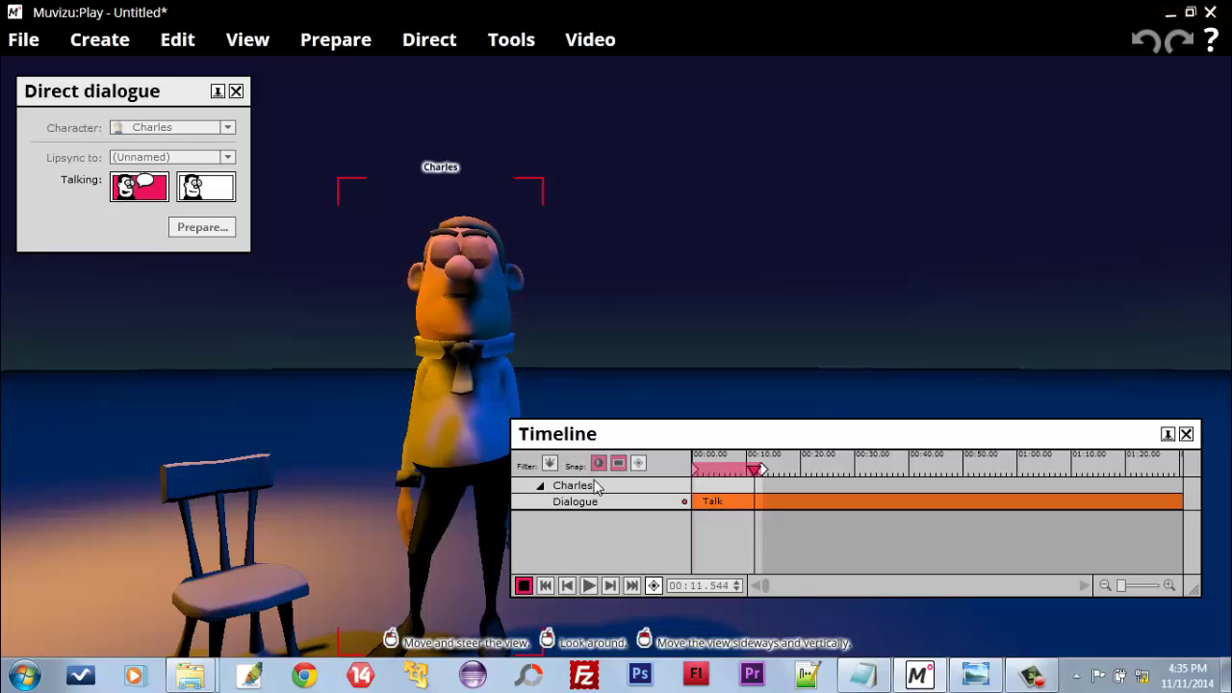
{"action": "left_click", "coordinate": [526, 592]}
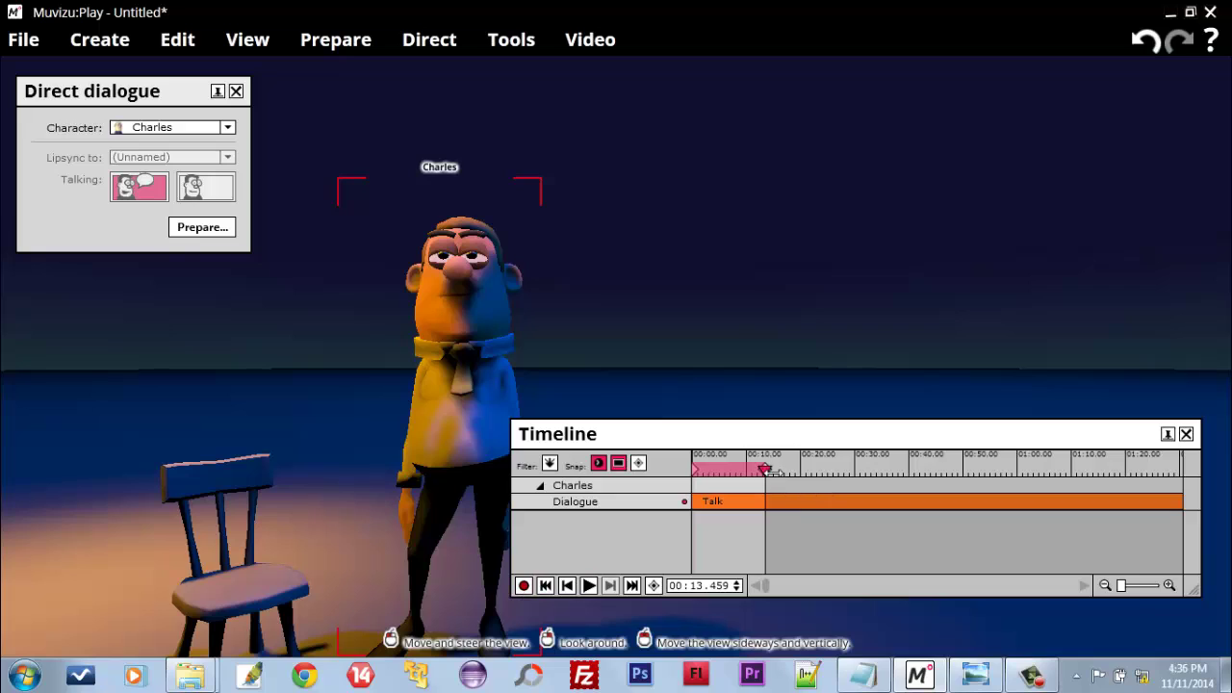
{"action": "left_click_drag", "start_coordinate": [766, 469], "coordinate": [695, 469]}
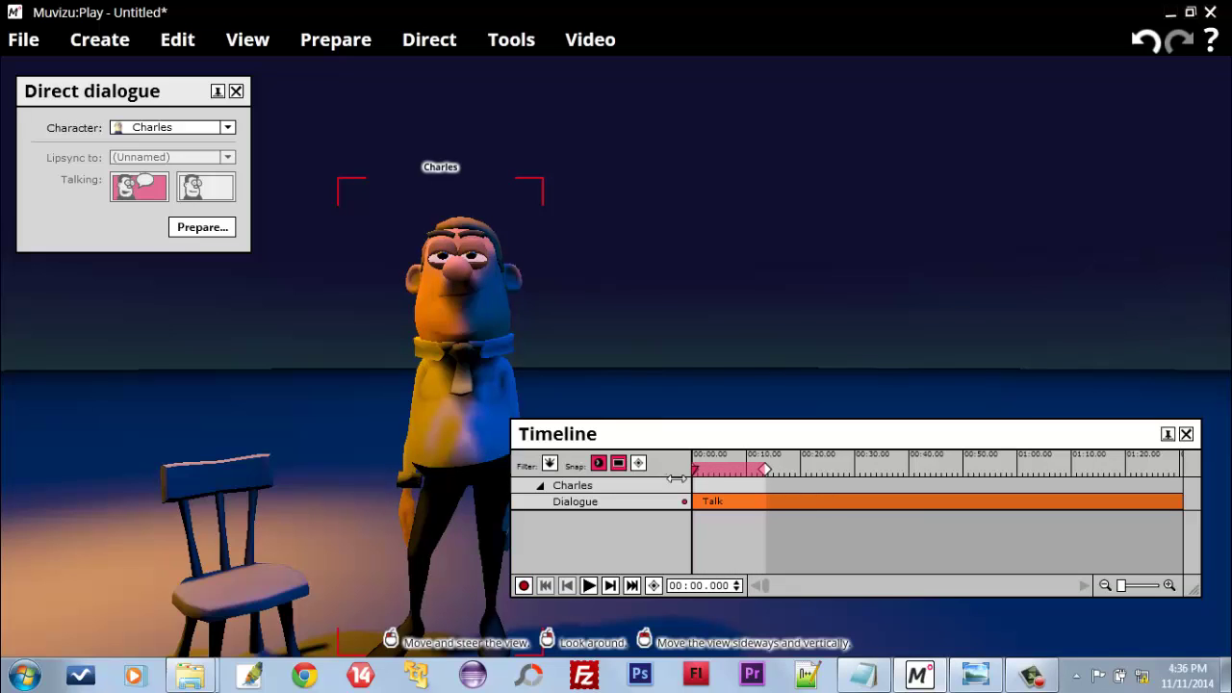
Reopen the timeline via Tools > Timeline and adjust the 3-D view to frame Charles close up
{"action": "left_click", "coordinate": [1187, 436]}
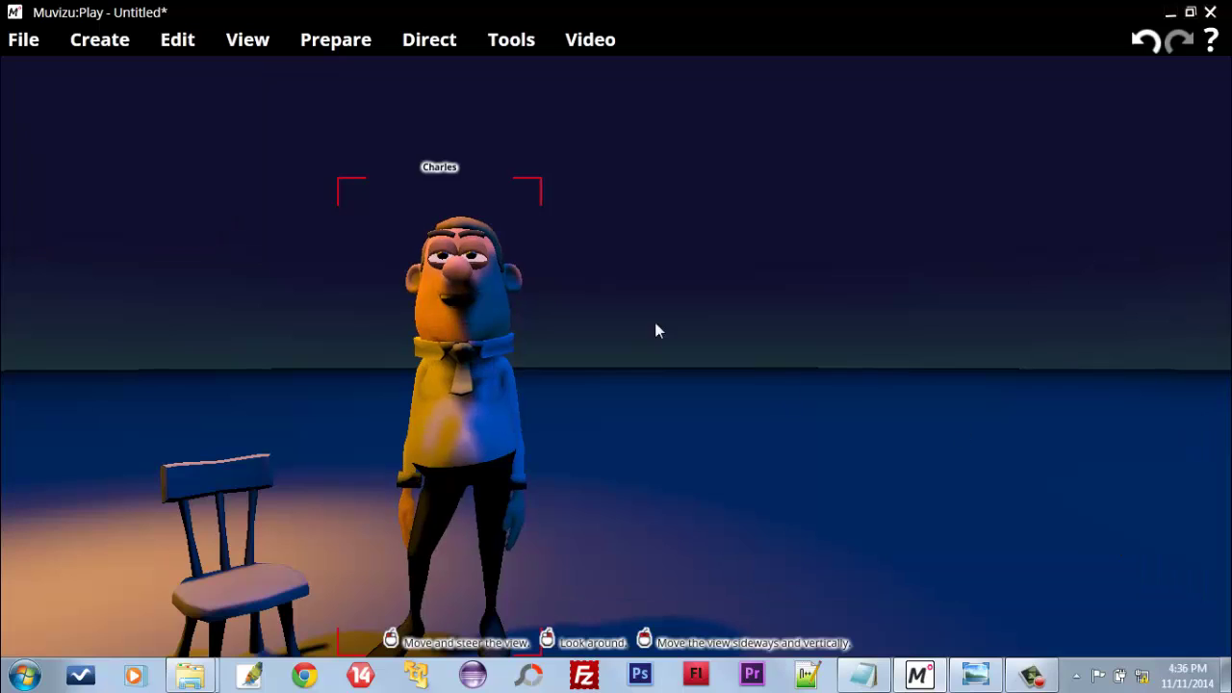
{"action": "left_click", "coordinate": [511, 43]}
{"action": "left_click", "coordinate": [516, 77]}
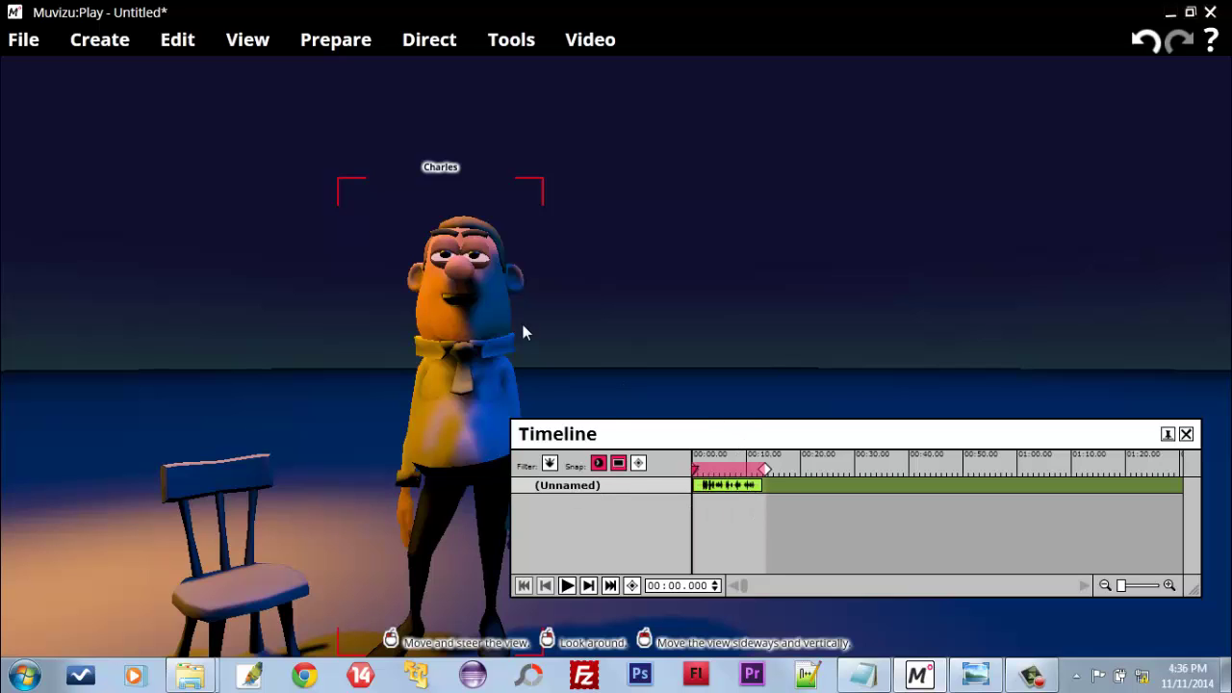
{"action": "left_click_drag", "start_coordinate": [489, 308], "coordinate": [483, 305]}
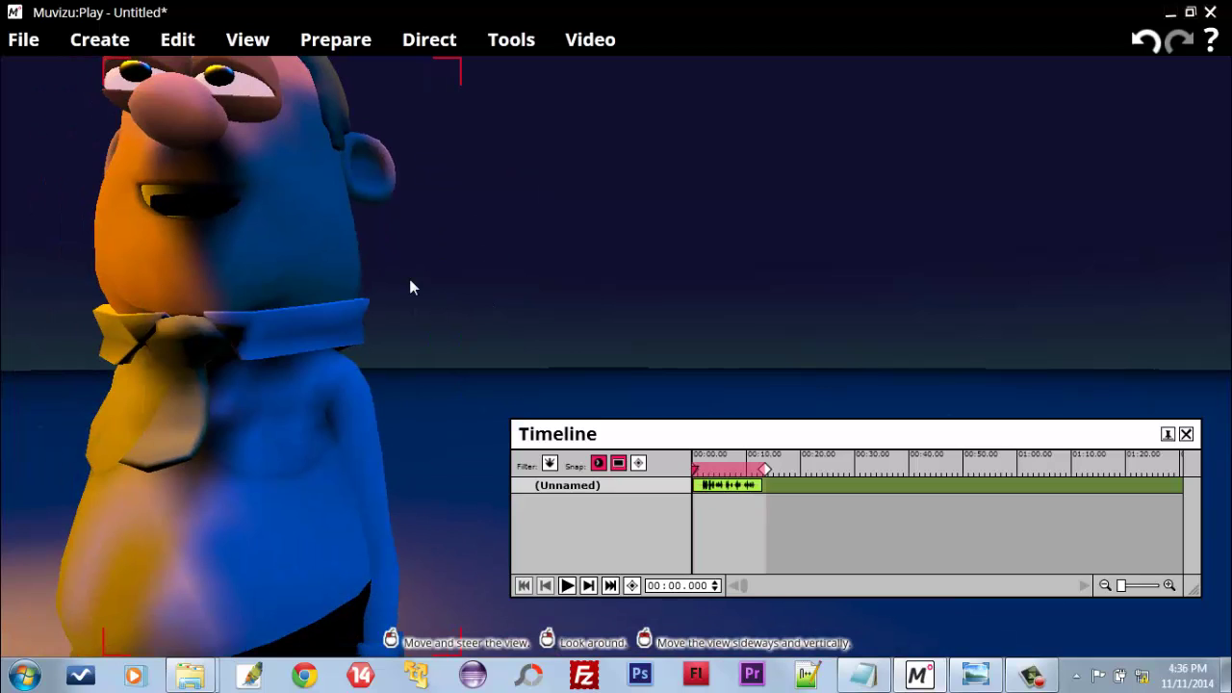
{"action": "left_click_drag", "start_coordinate": [424, 258], "coordinate": [425, 258]}
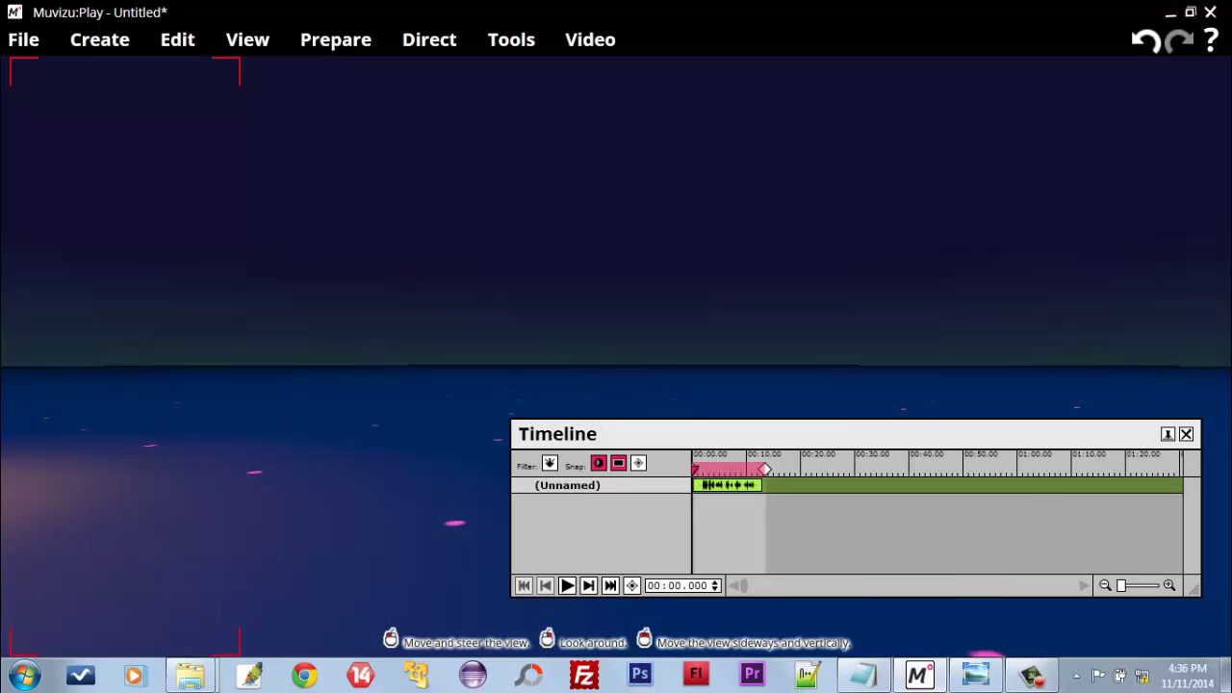
{"action": "left_click_drag", "start_coordinate": [443, 367], "coordinate": [443, 367]}
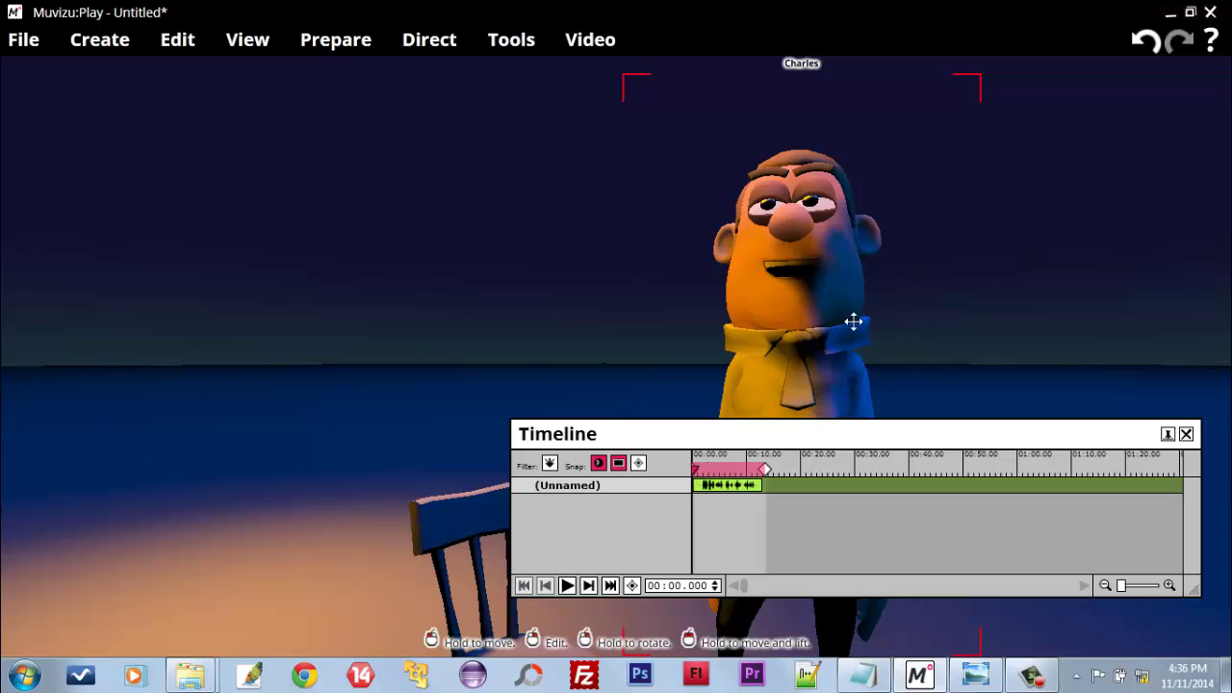
Play the timeline from the start and pause at about 12.5 seconds as Charles lip-syncs
{"action": "left_click", "coordinate": [567, 587]}
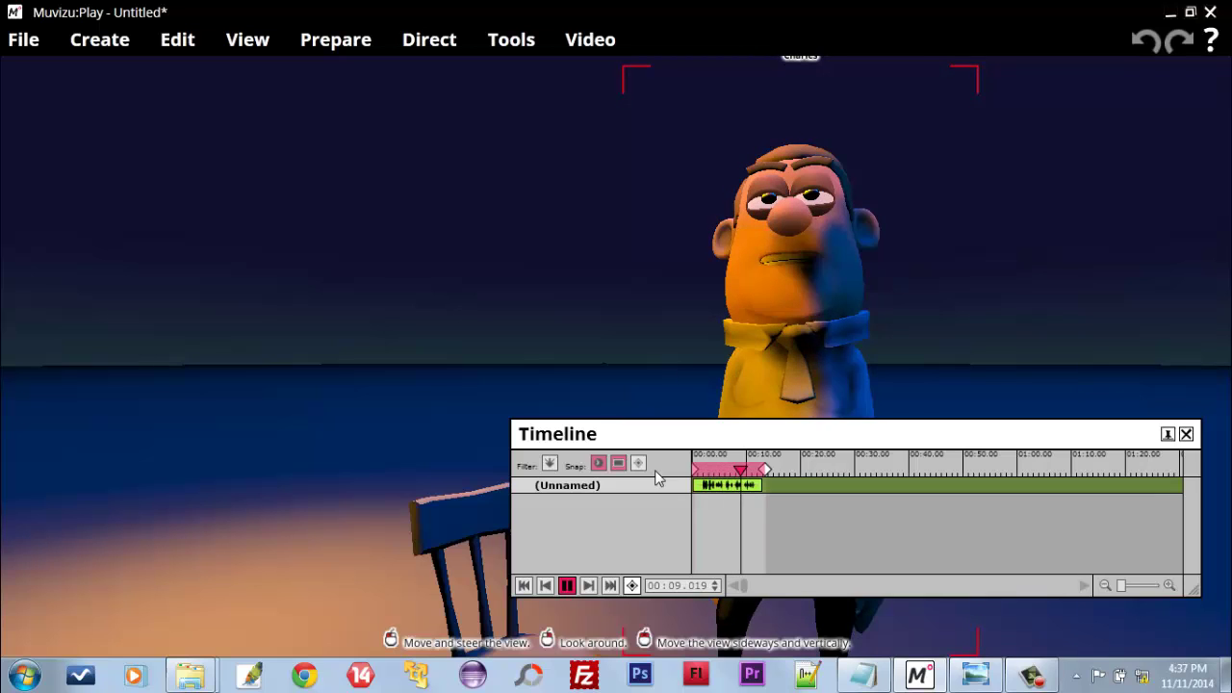
{"action": "left_click", "coordinate": [568, 586]}
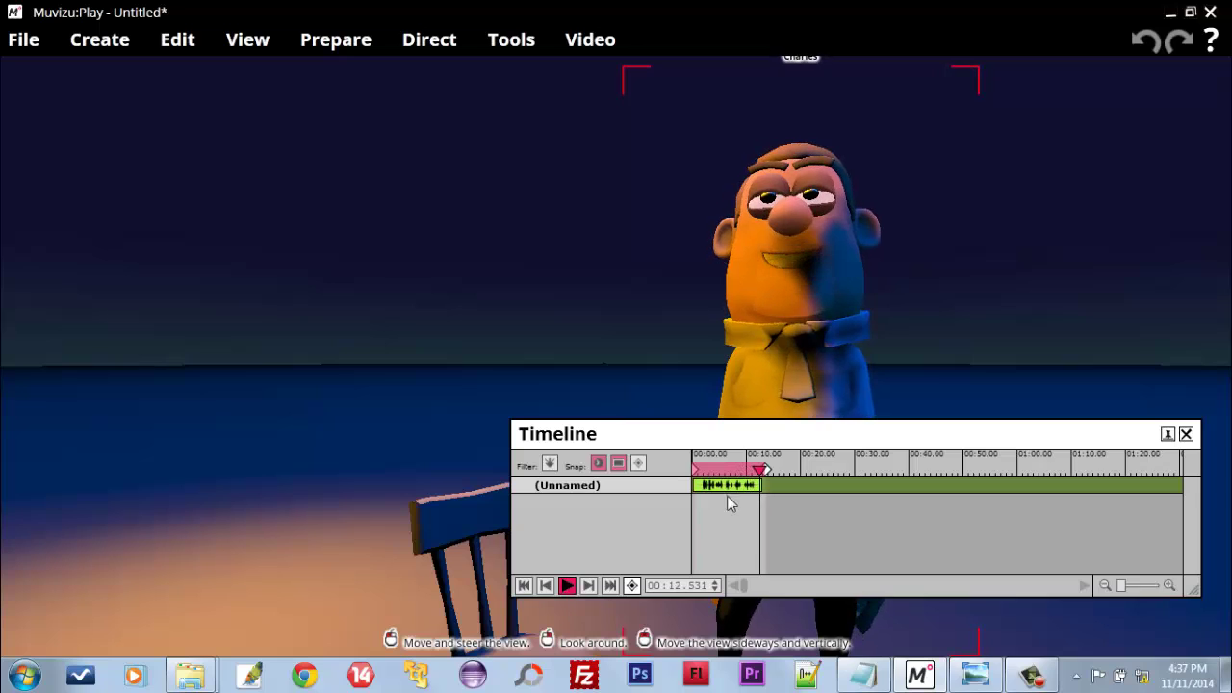